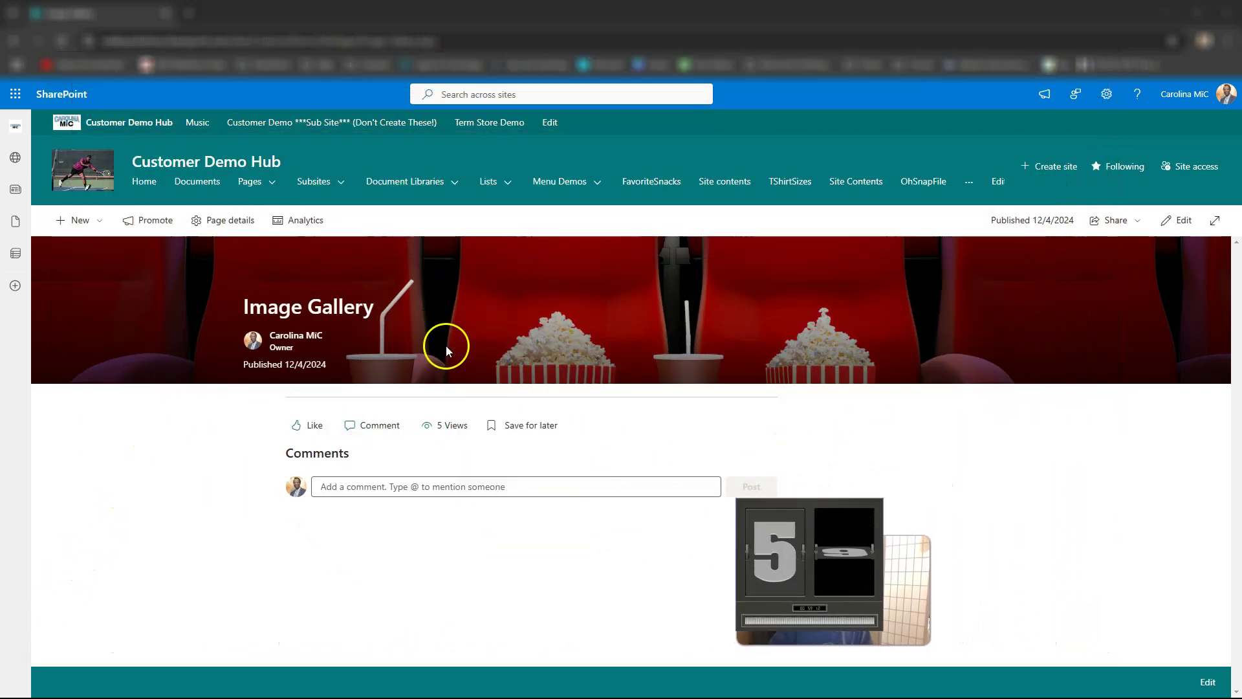
Step: Add a Quick links web part to the empty section below the page title
left_click(1177, 220)
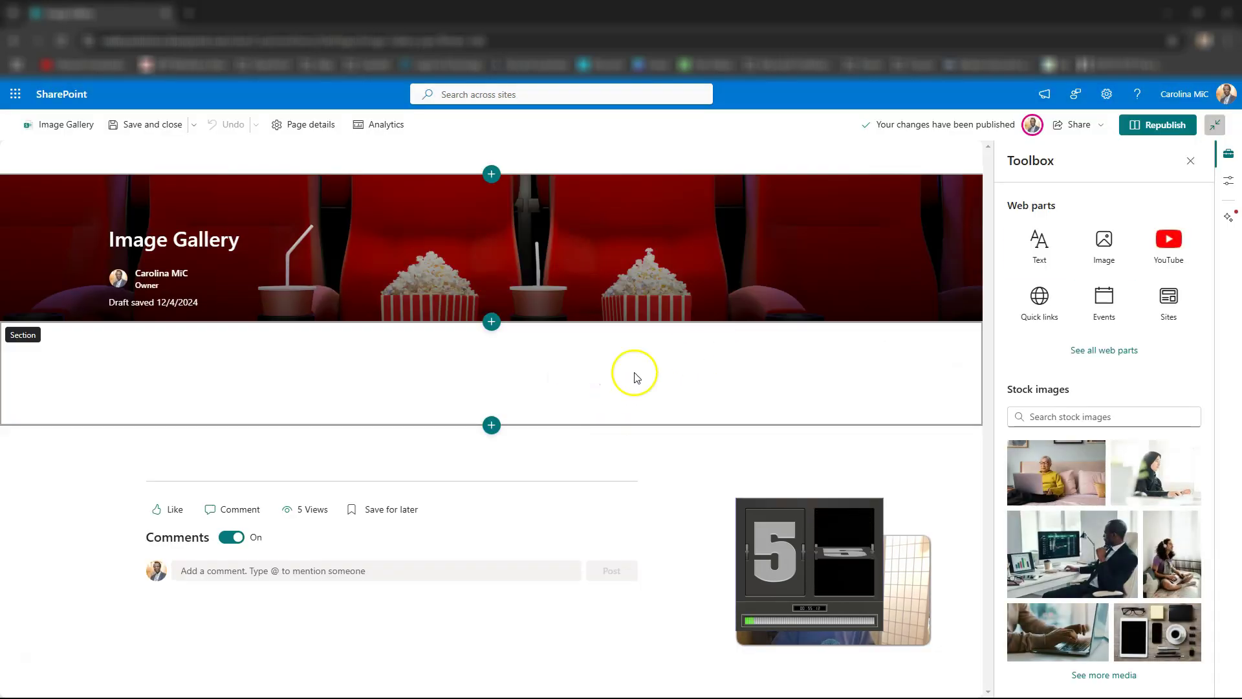
left_click(391, 364)
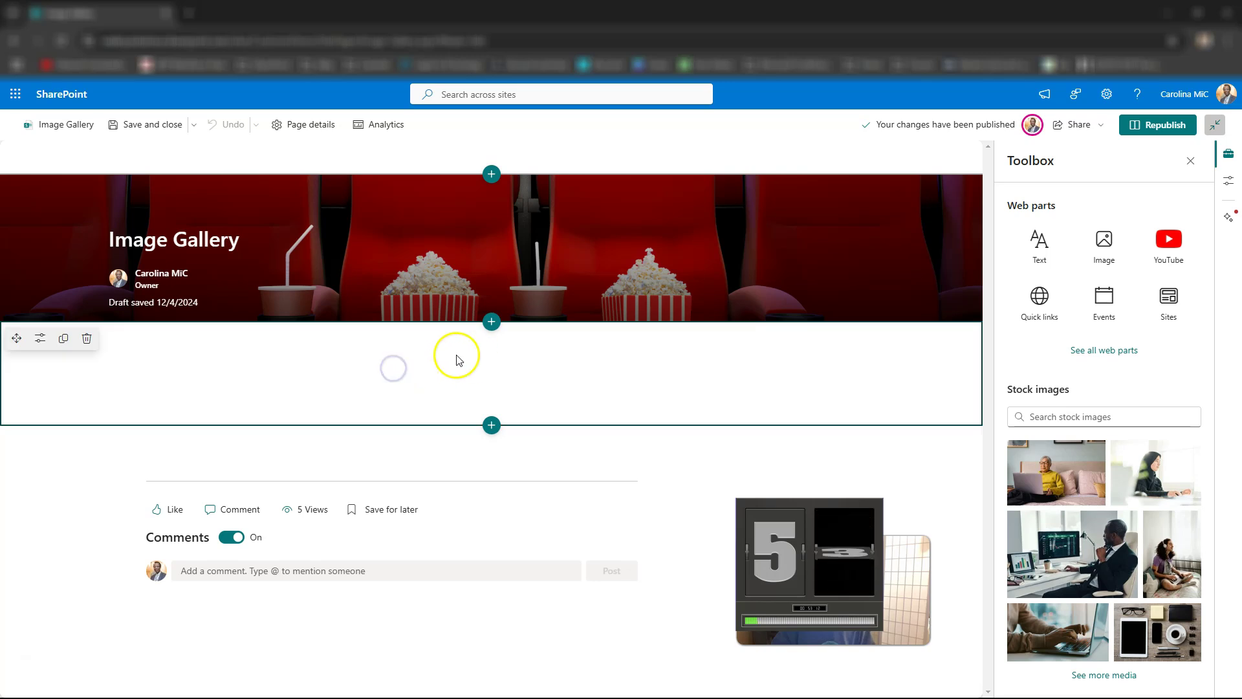
left_click(492, 343)
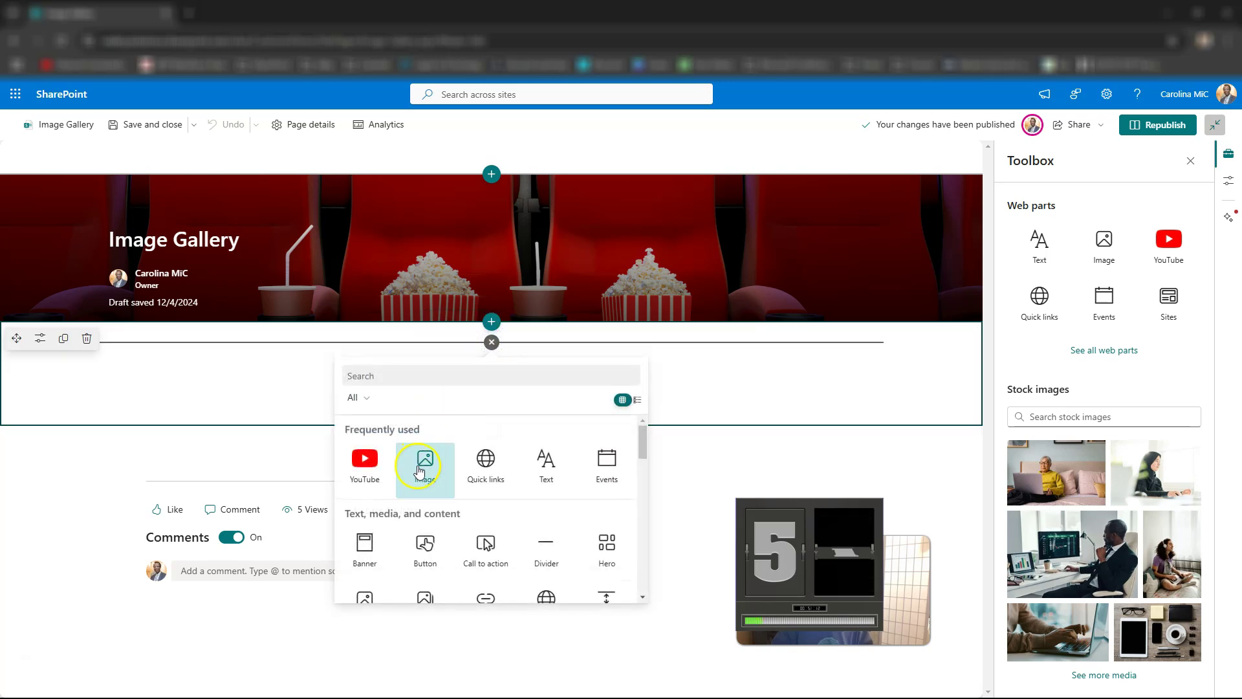
scroll(460, 489, "down", 3)
scroll(456, 482, "up", 3)
left_click(486, 472)
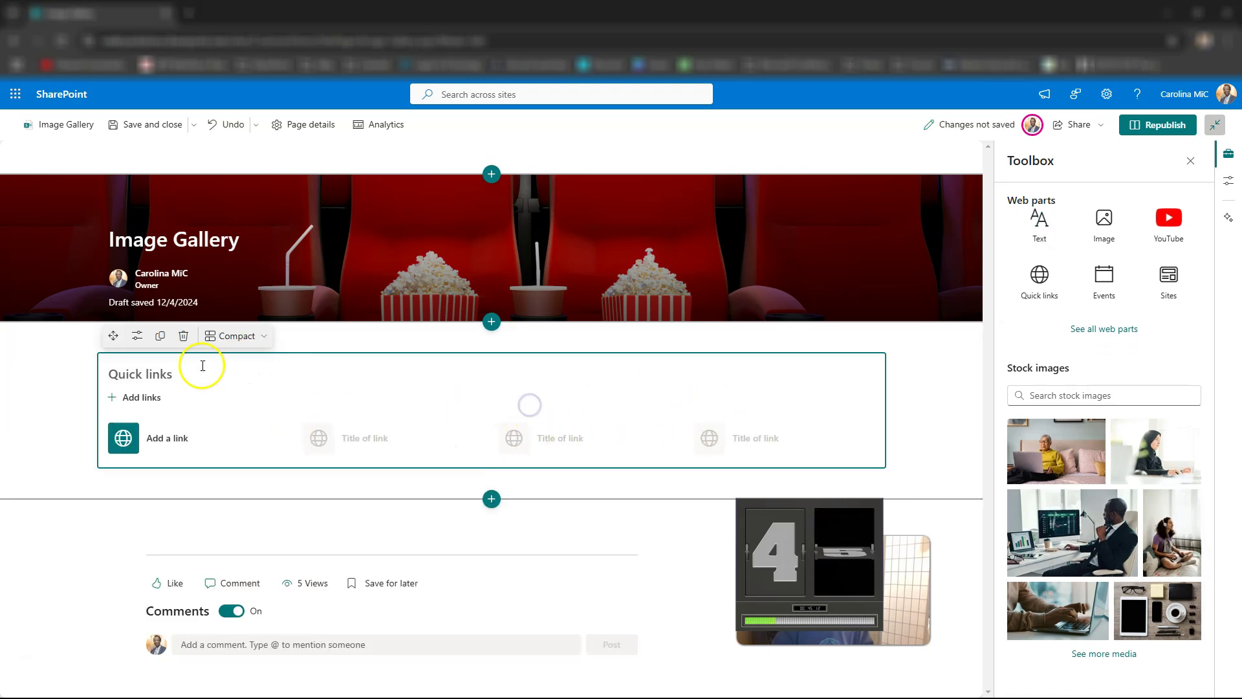
Step: Switch the Quick links web part to Grid layout and start adding its first link
left_click(137, 336)
left_click(1165, 244)
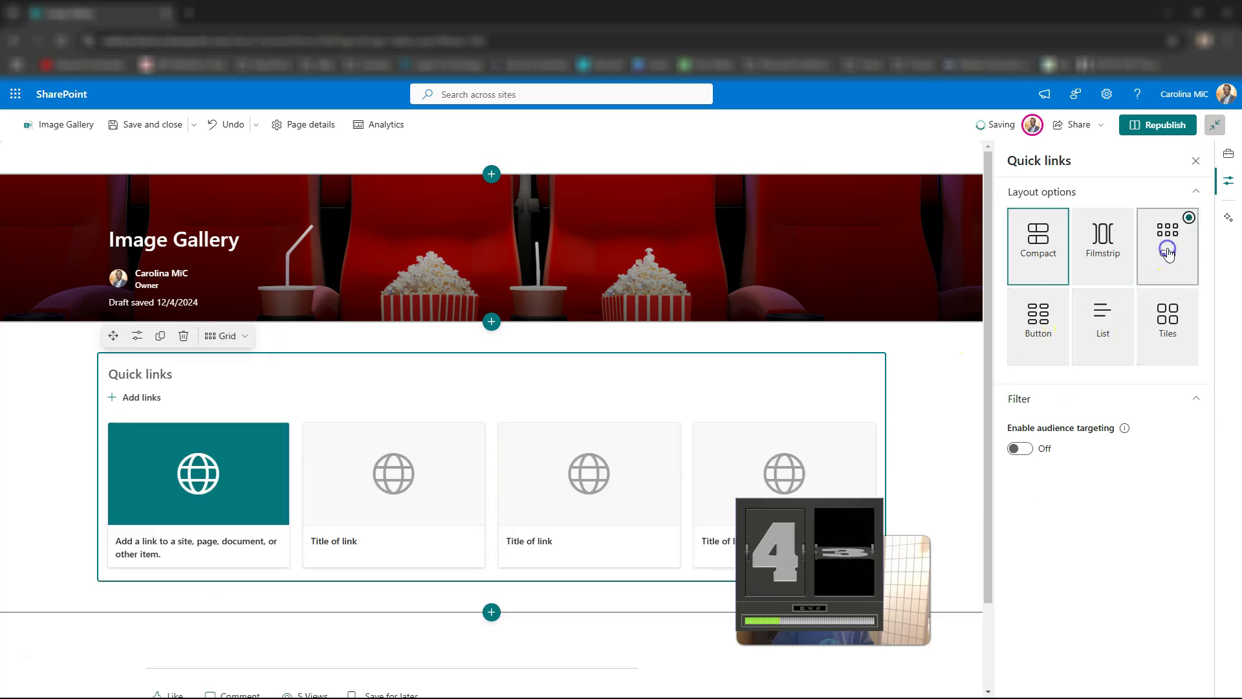
left_click(171, 514)
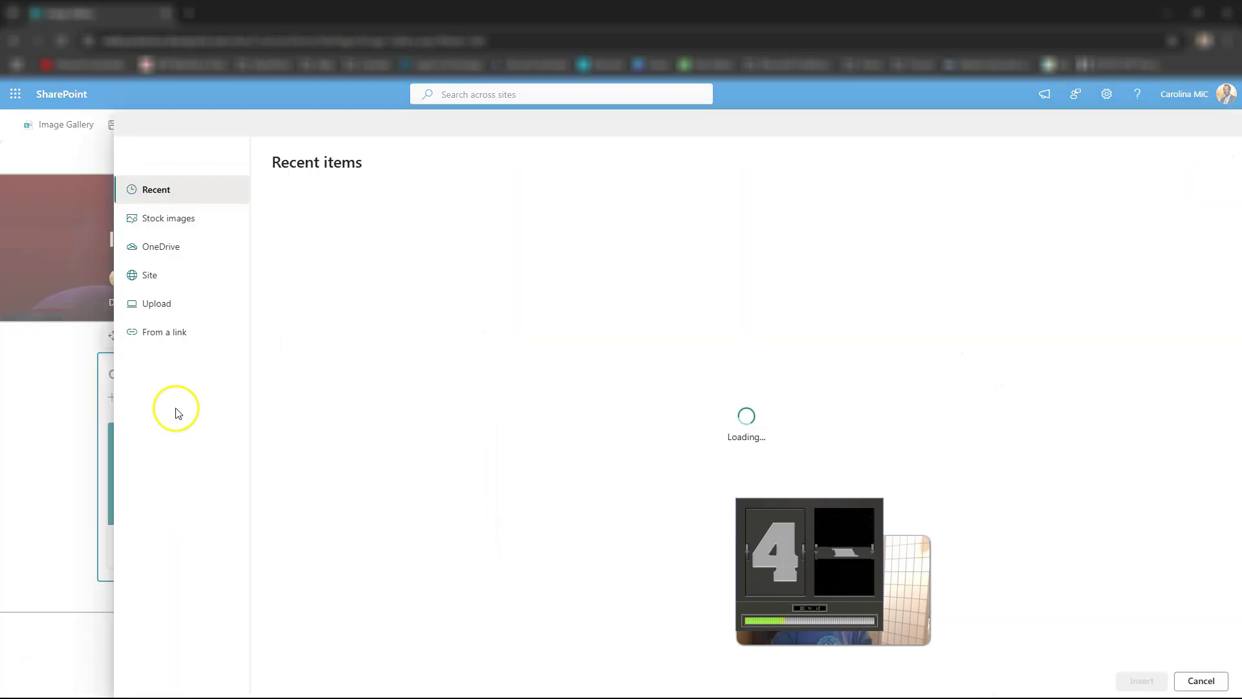
Step: Upload all nine SP 60 Sec thumbnail images as Quick links cards and republish the page
left_click(154, 306)
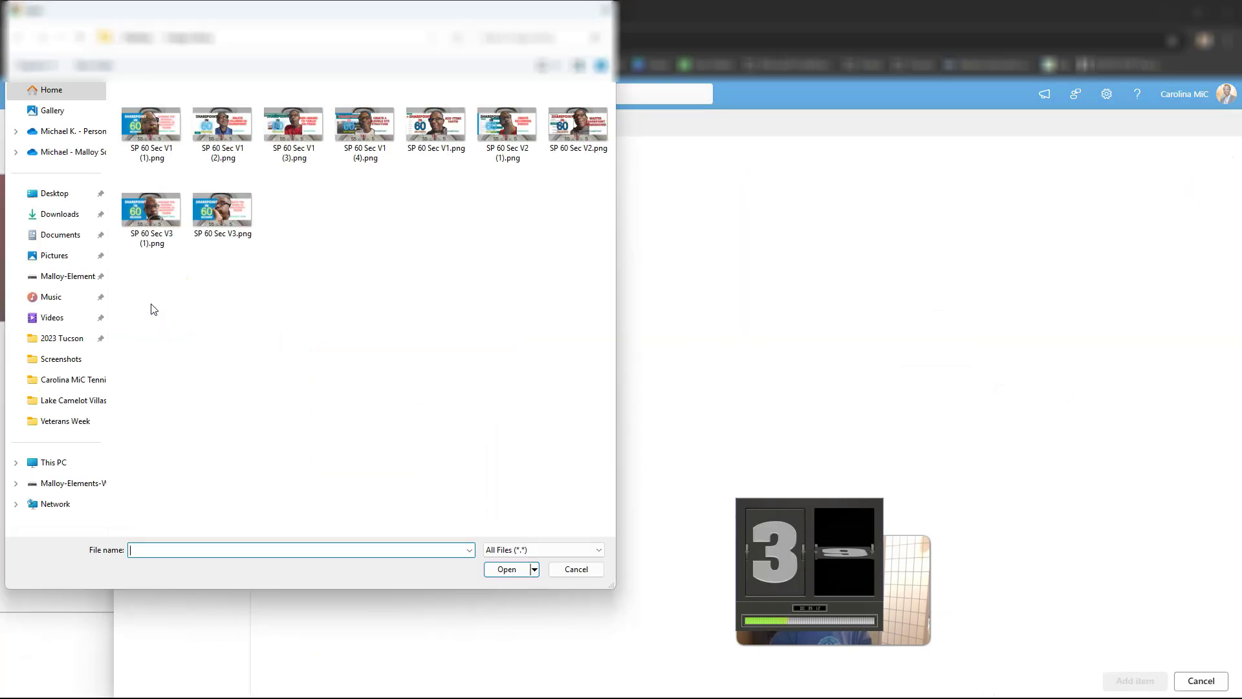
left_click(283, 210)
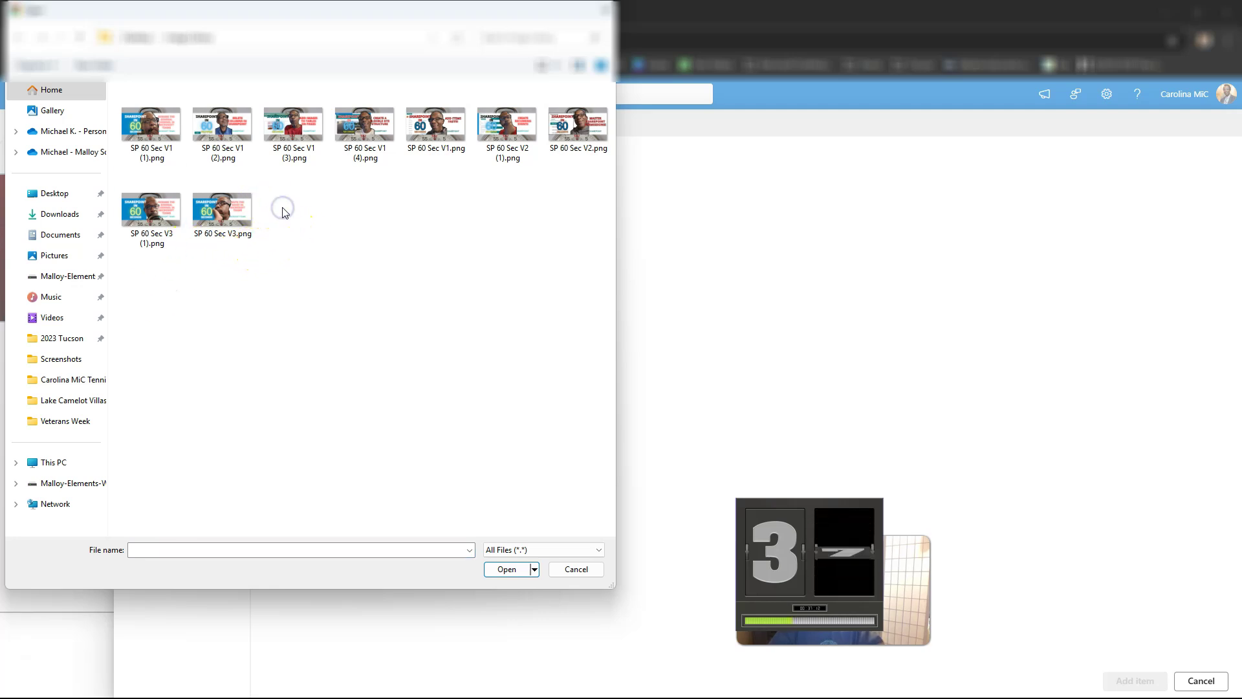
key("ctrl+a")
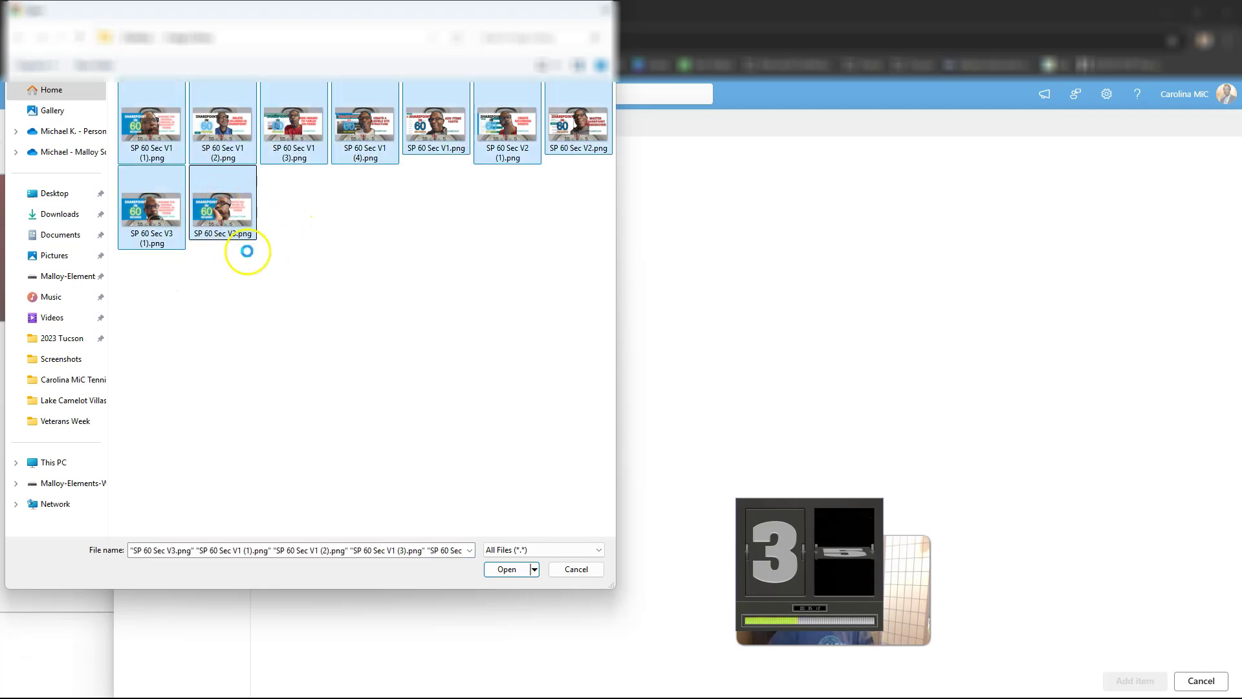
left_click(501, 572)
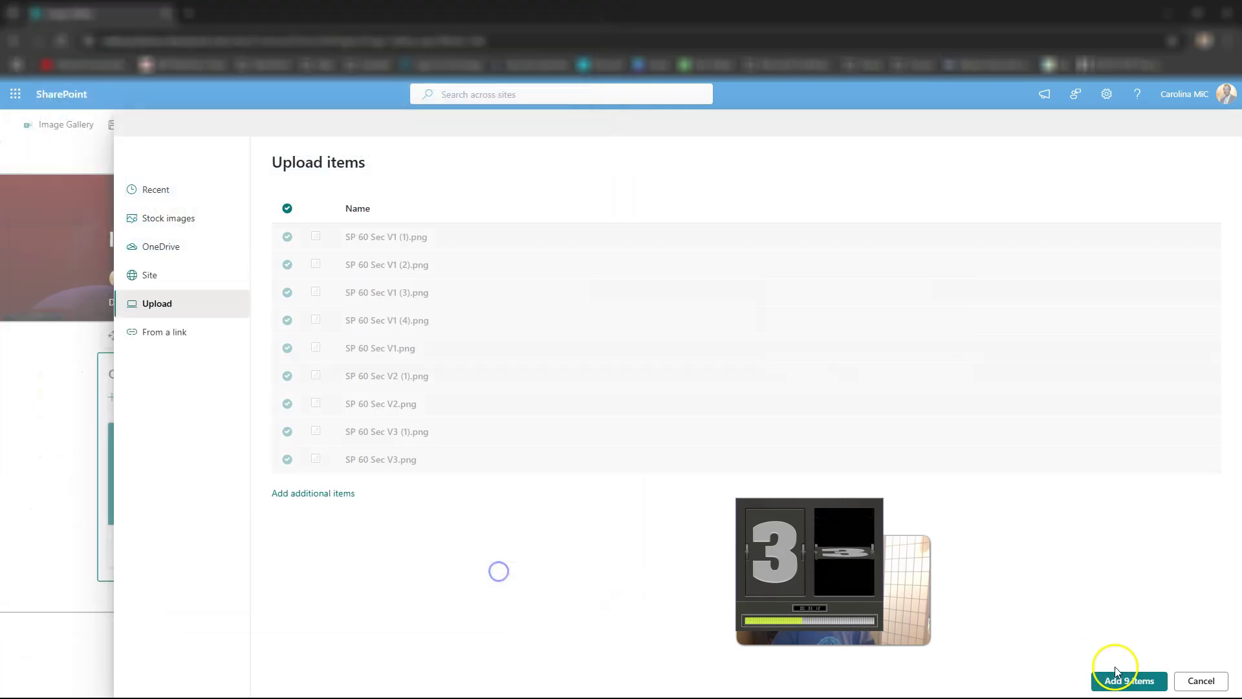
left_click(1108, 680)
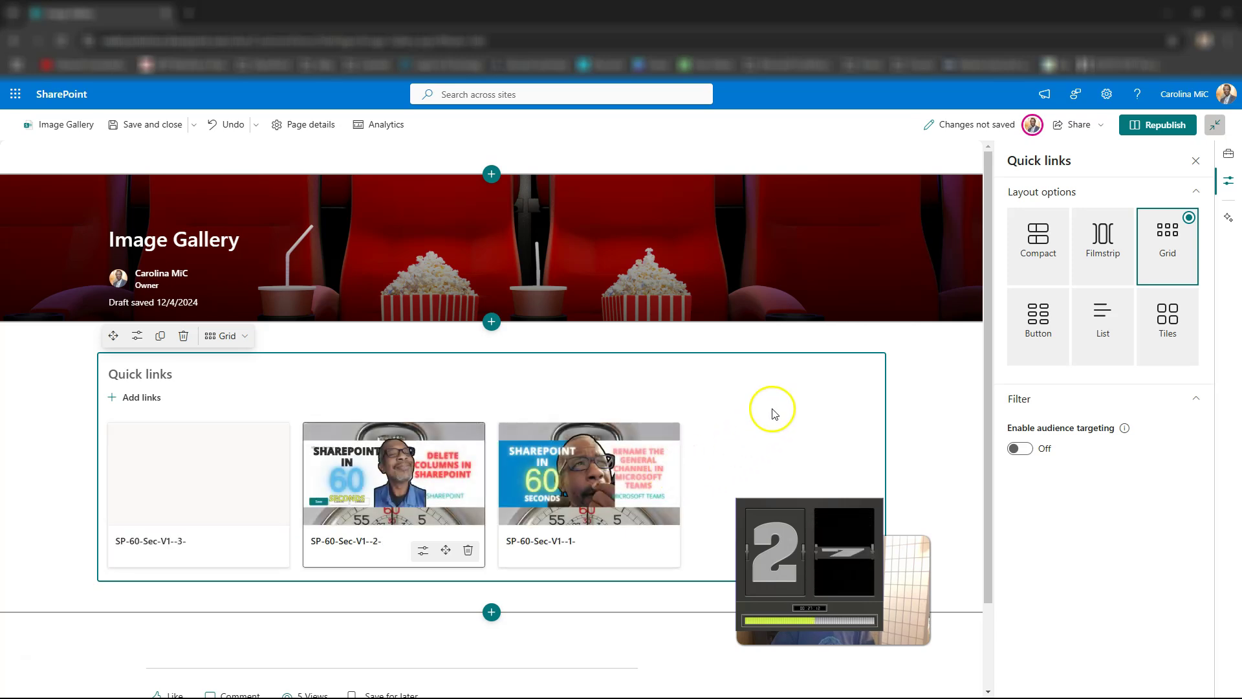
left_click(1146, 123)
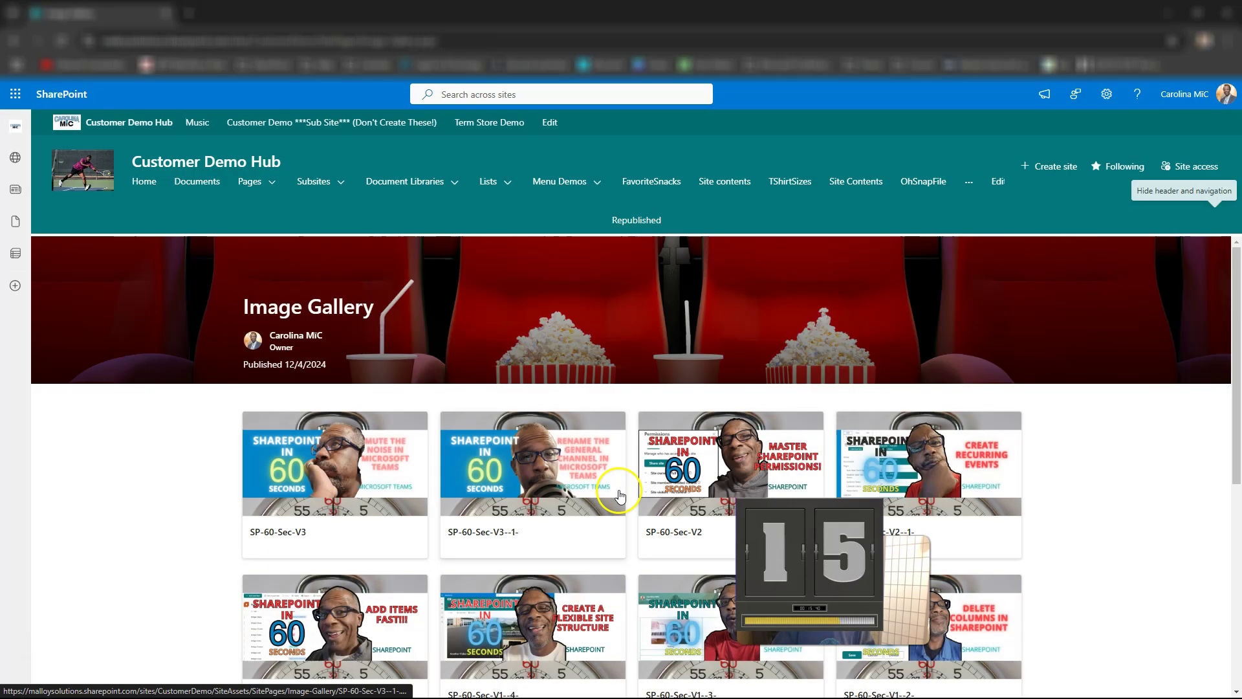
left_click(582, 489)
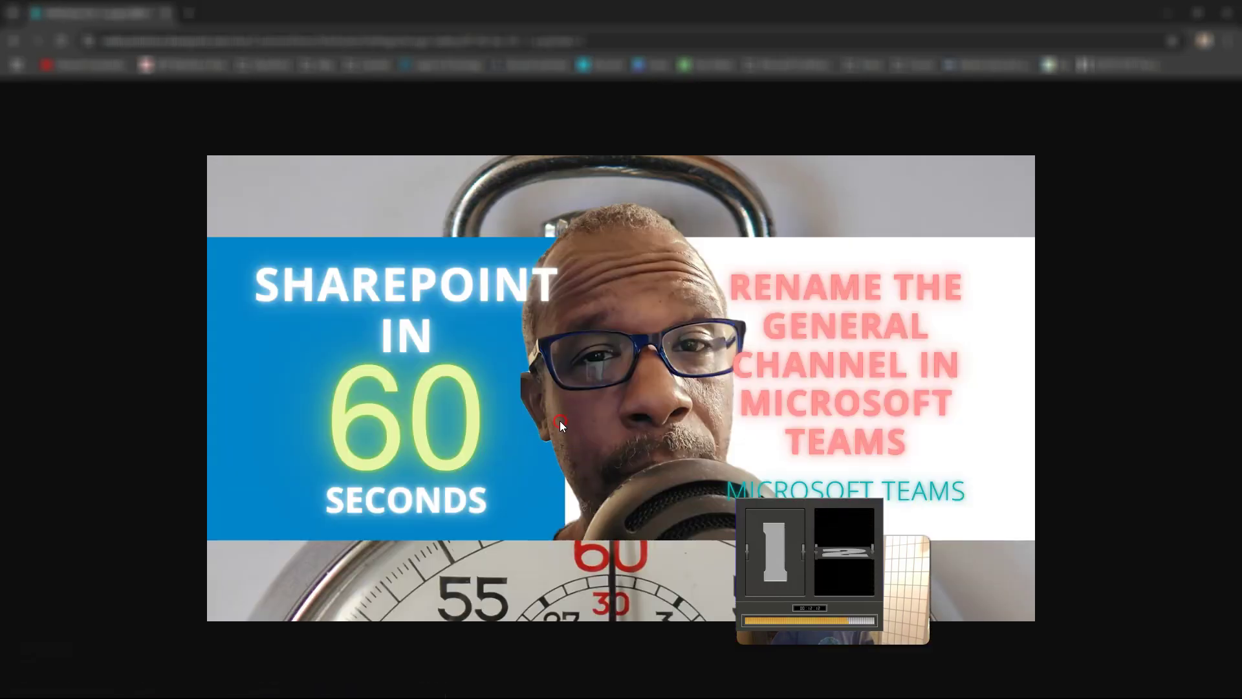
right_click(560, 421)
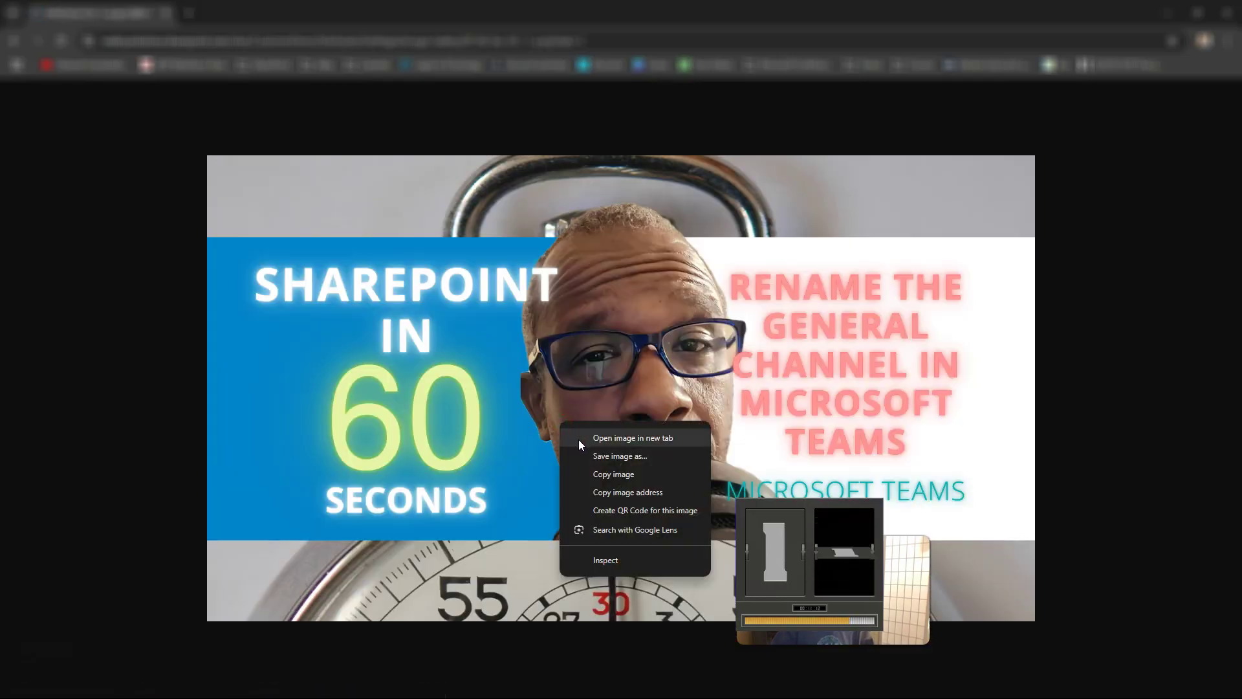
left_click(603, 458)
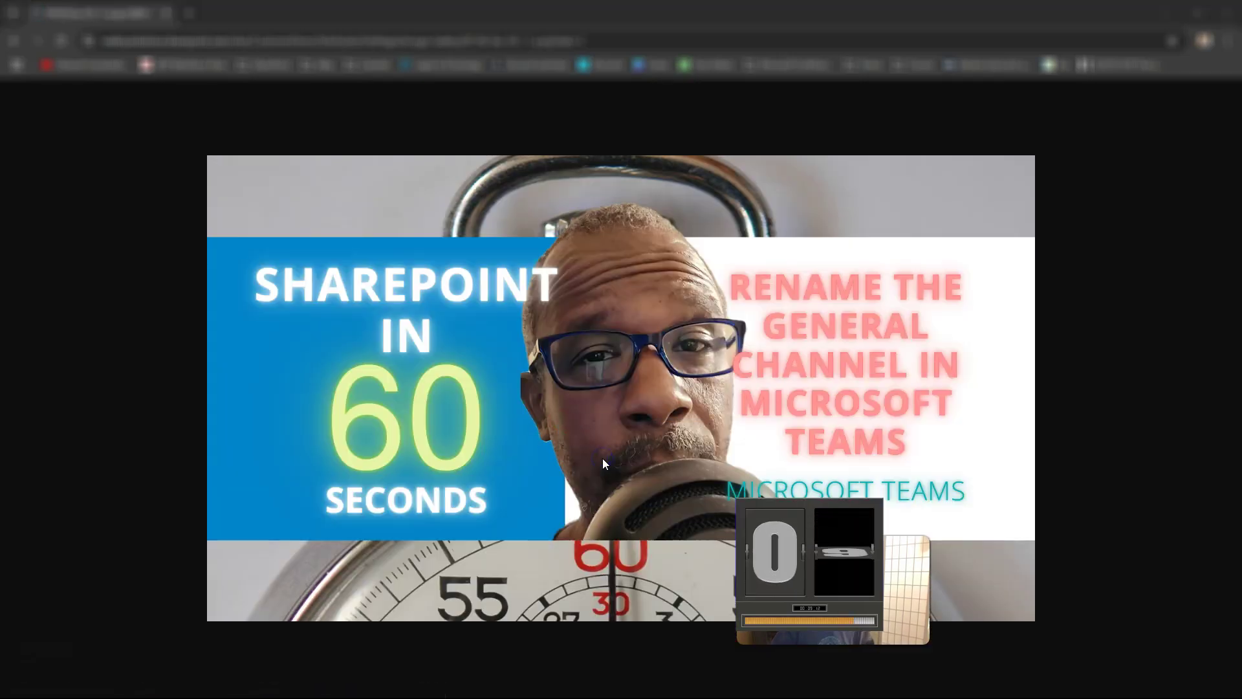
left_click(577, 570)
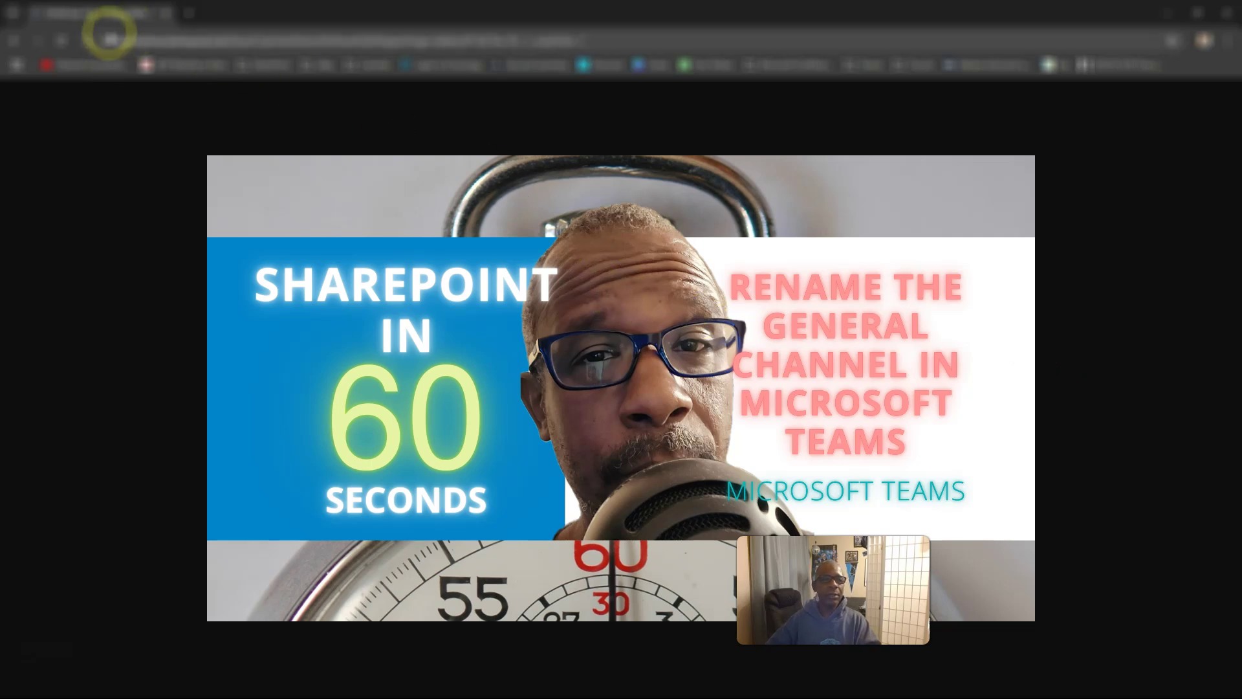
left_click(14, 40)
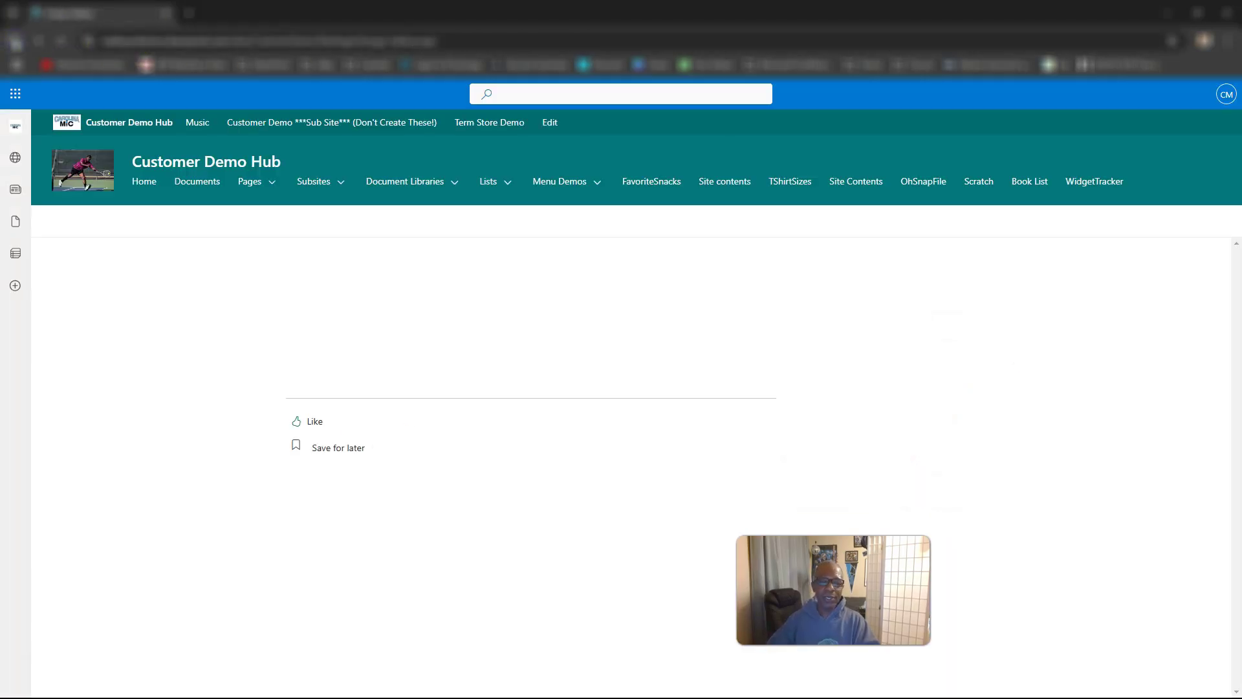
left_click(60, 41)
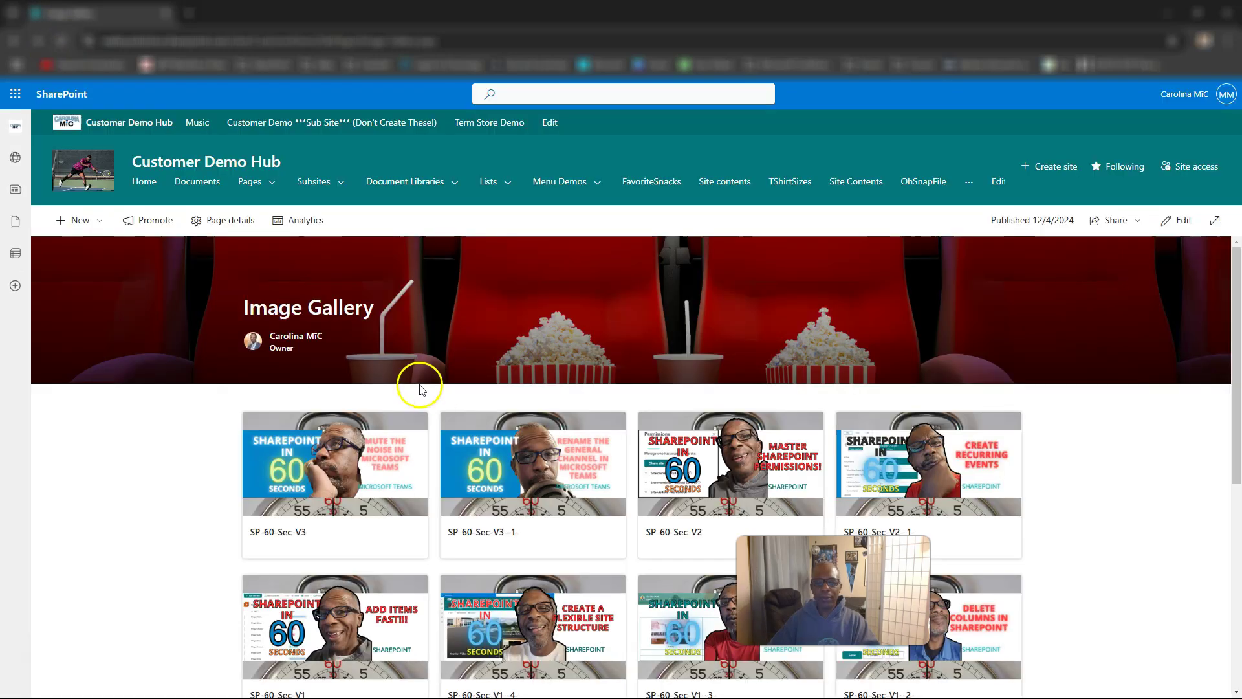
Step: Review the published Quick links thumbnail grid, then reopen the page for editing
scroll(447, 414, "down", 3)
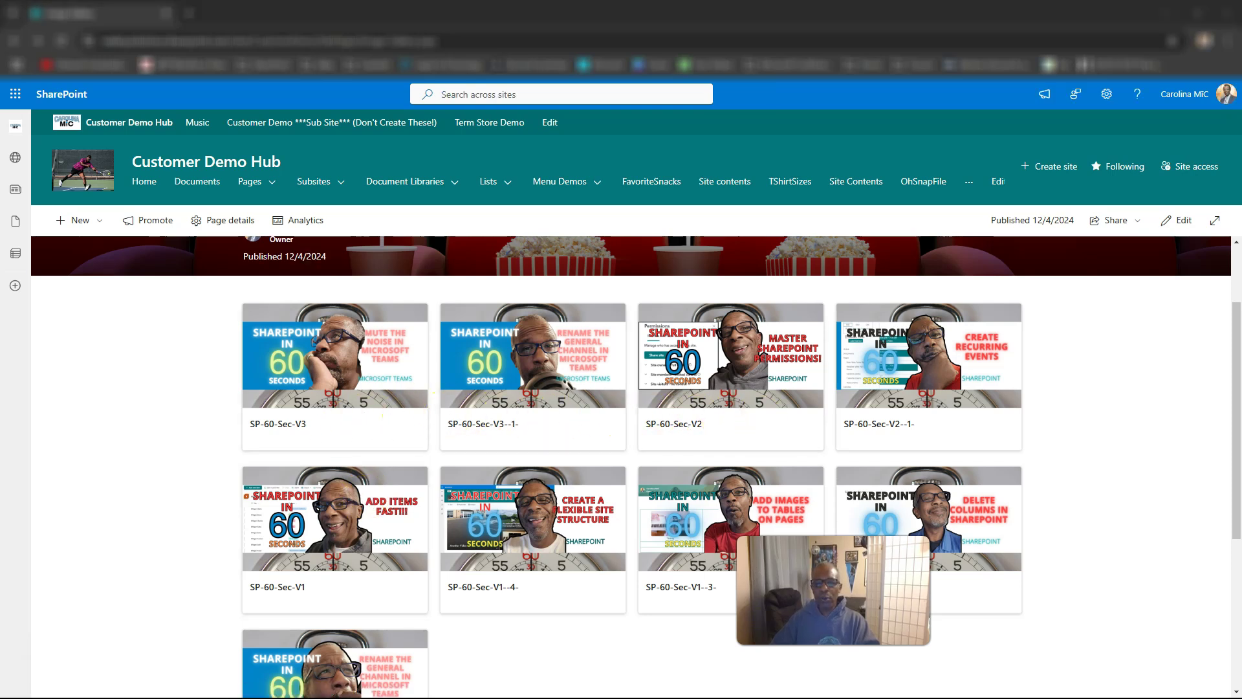
scroll(488, 416, "up", 2)
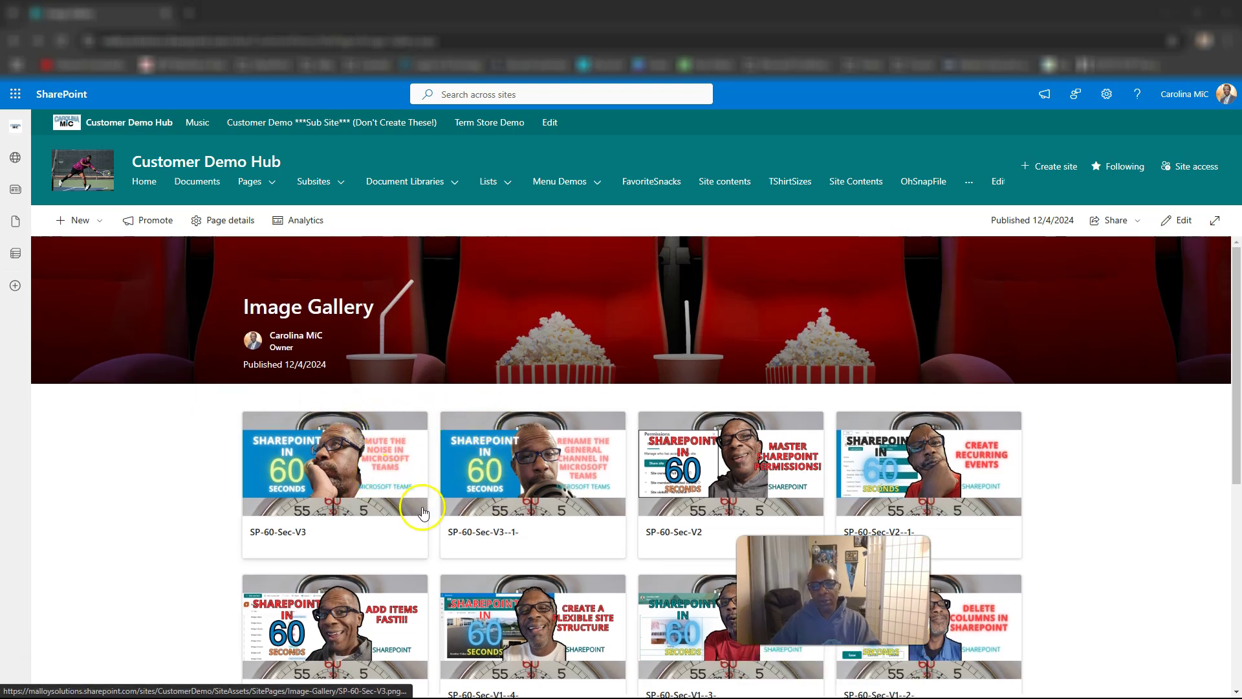
scroll(423, 512, "down", 1)
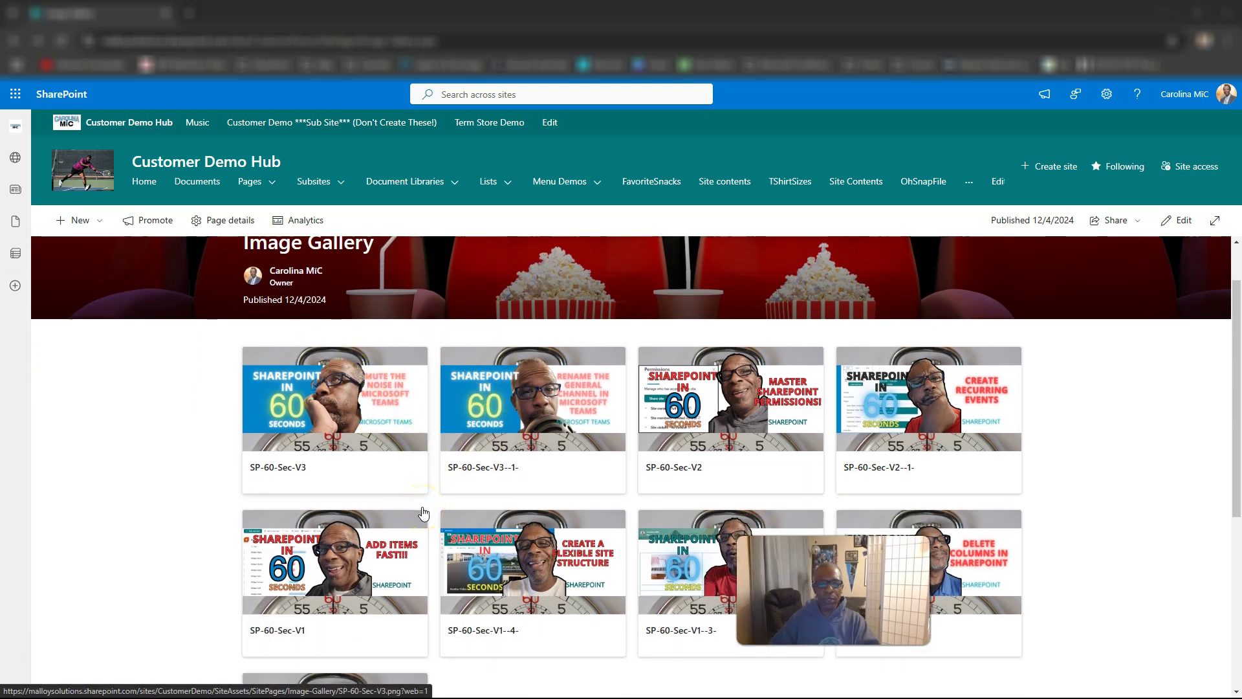
scroll(423, 512, "up", 1)
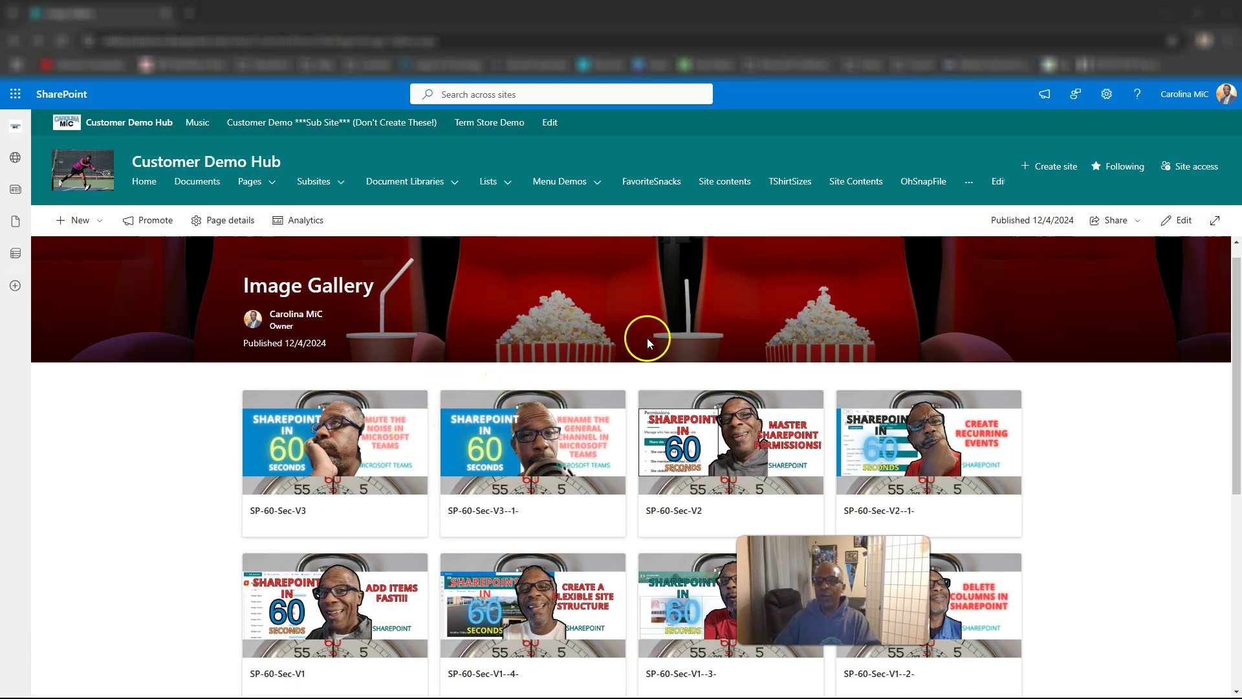
left_click(1174, 222)
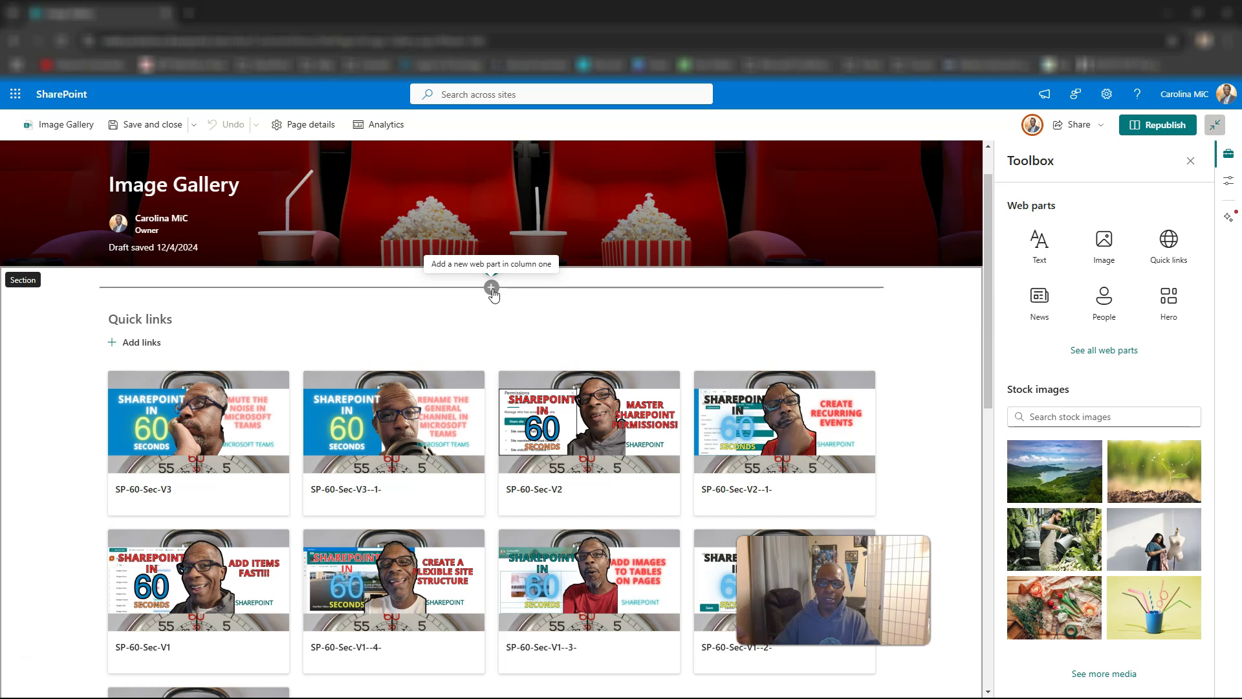
Step: Add an Image gallery web part above the Quick links web part
left_click(491, 289)
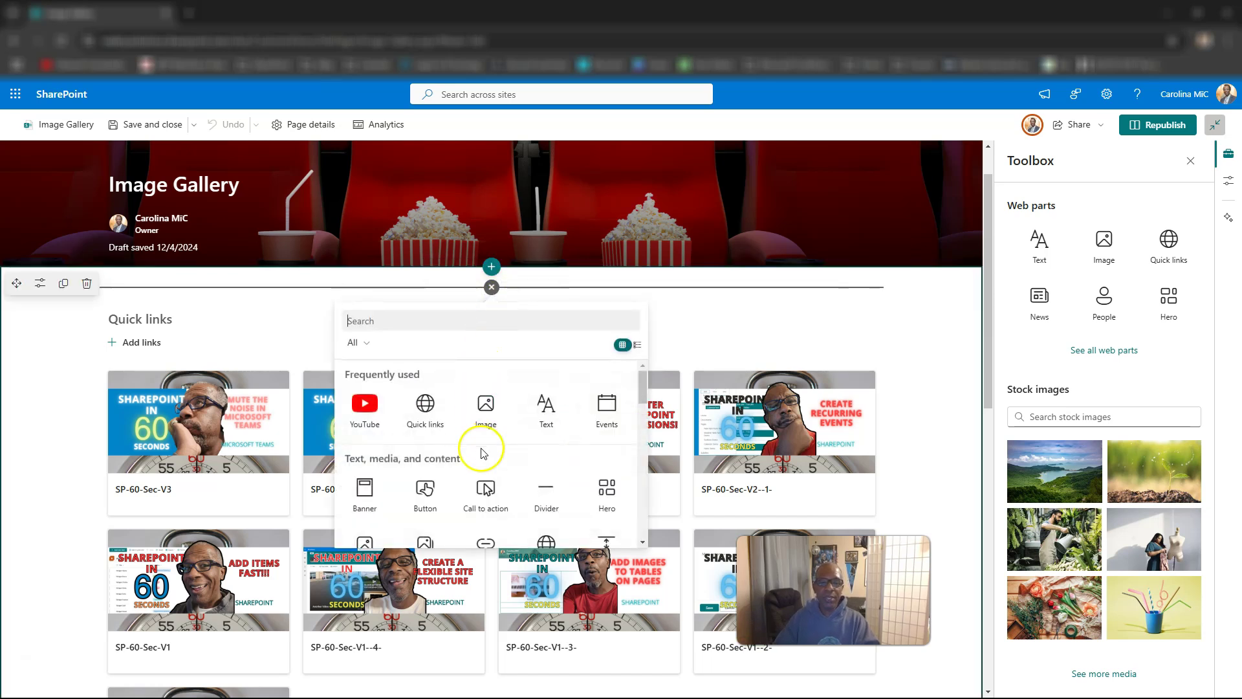
scroll(484, 439, "down", 2)
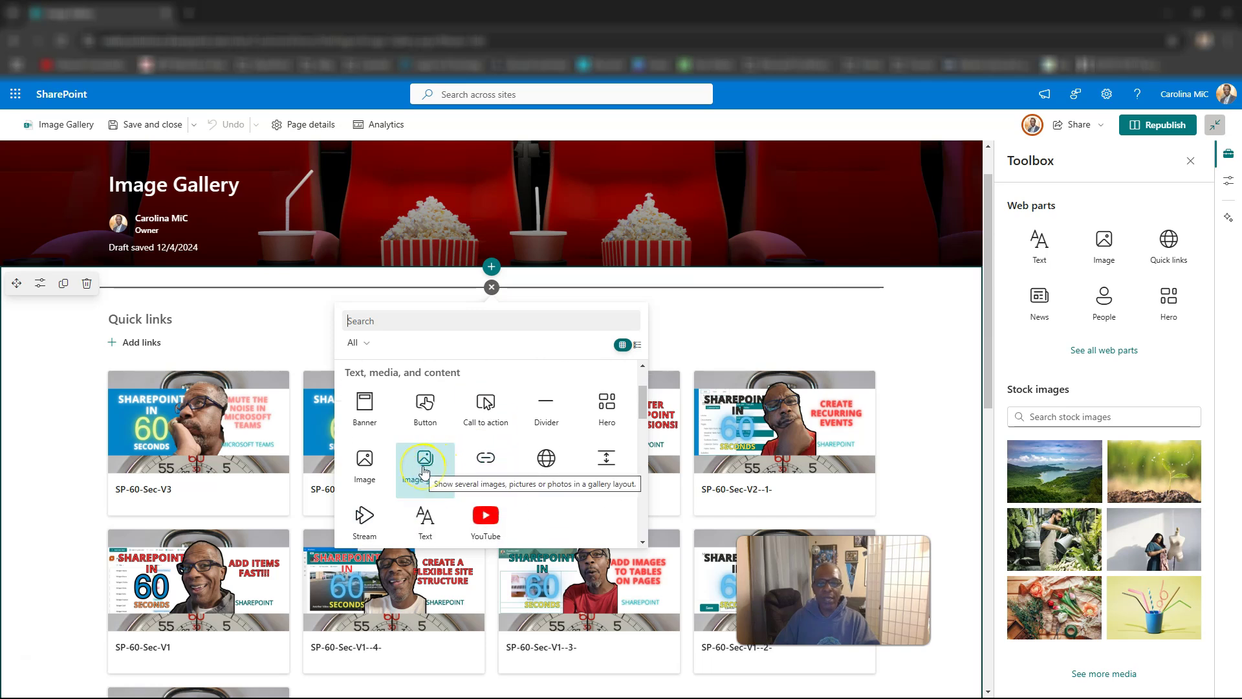
scroll(417, 475, "up", 1)
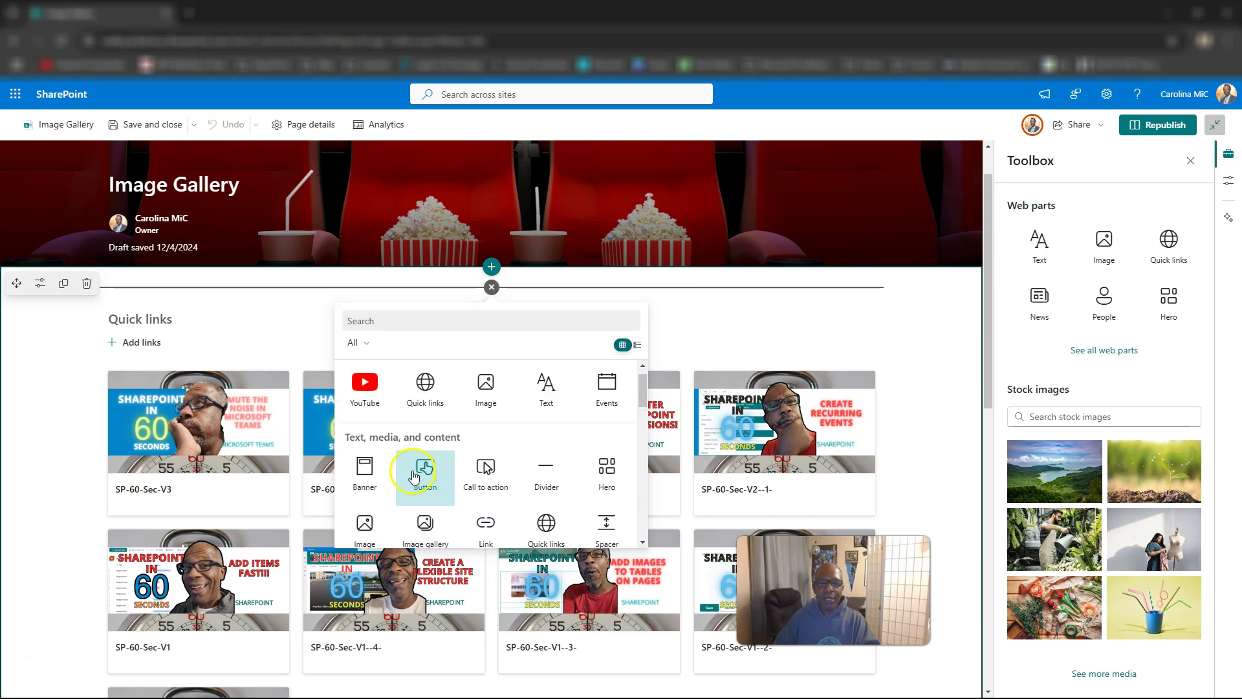
scroll(397, 499, "down", 1)
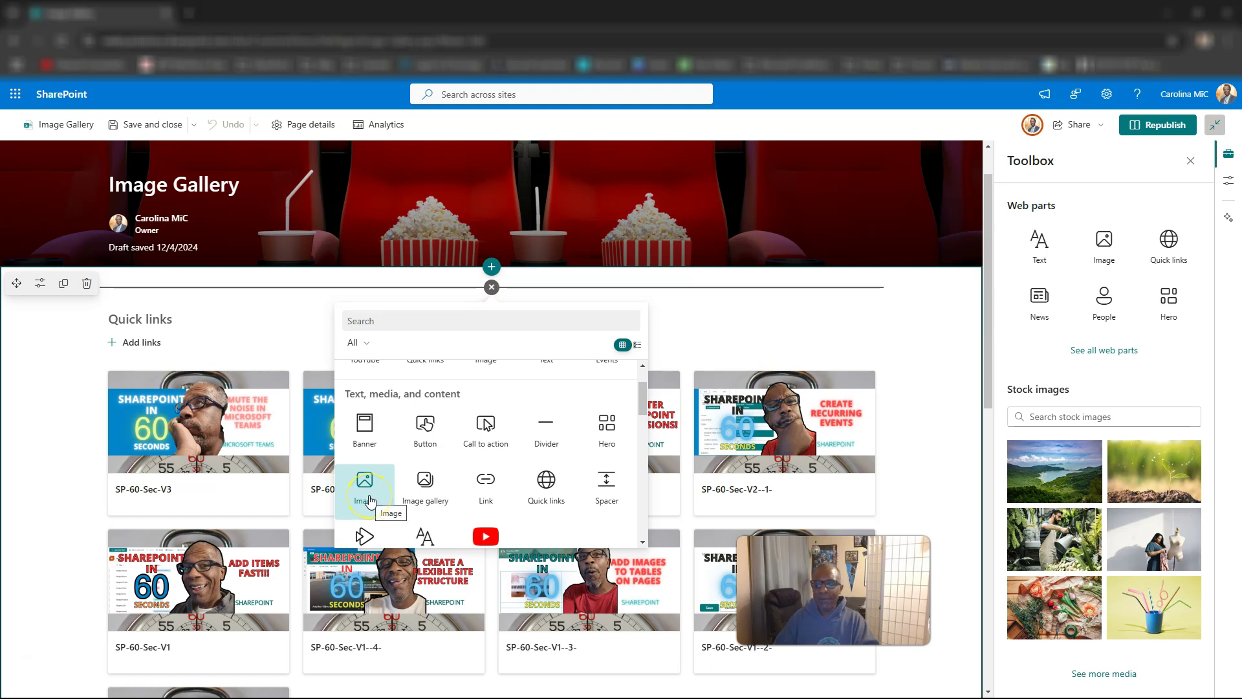
left_click(424, 486)
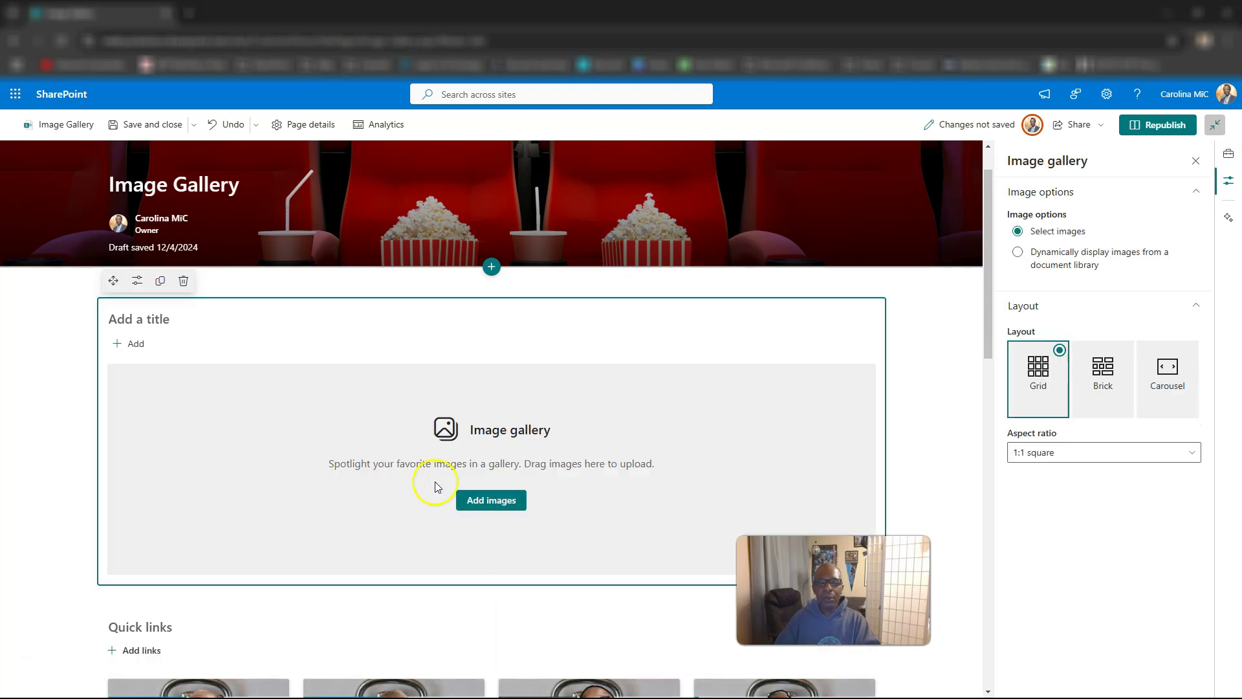
Step: Upload all nine thumbnail PNGs from the computer into the new Image gallery
left_click(479, 500)
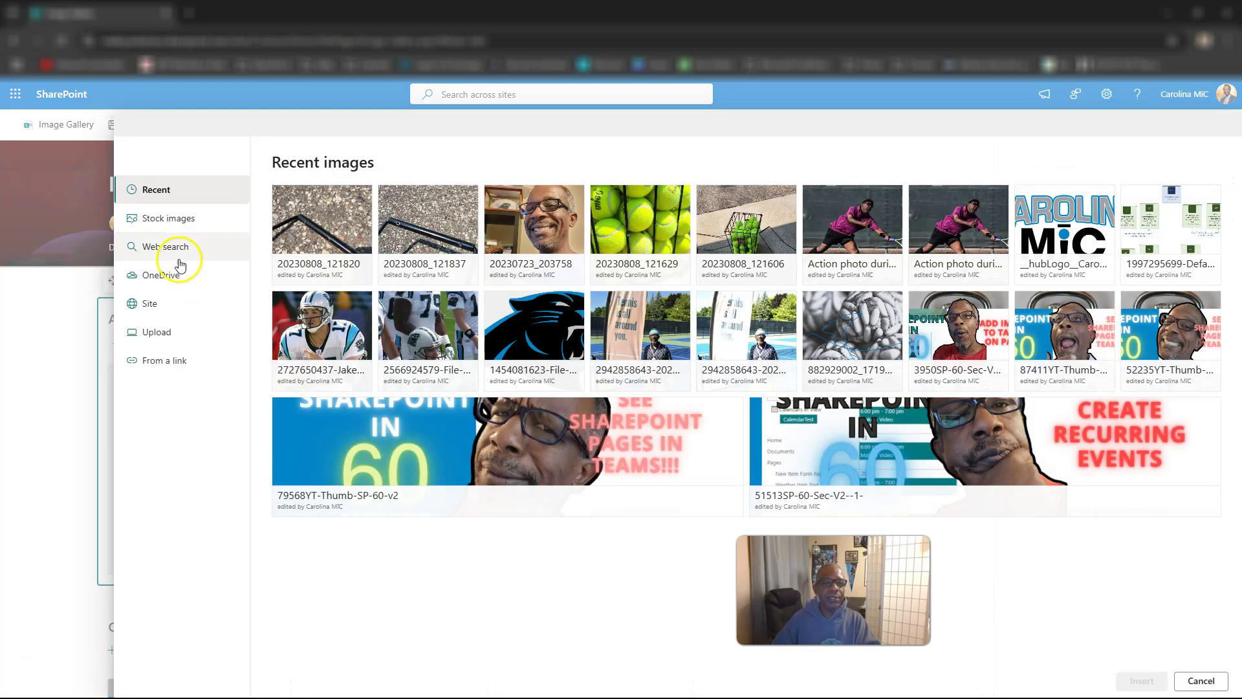
left_click(156, 332)
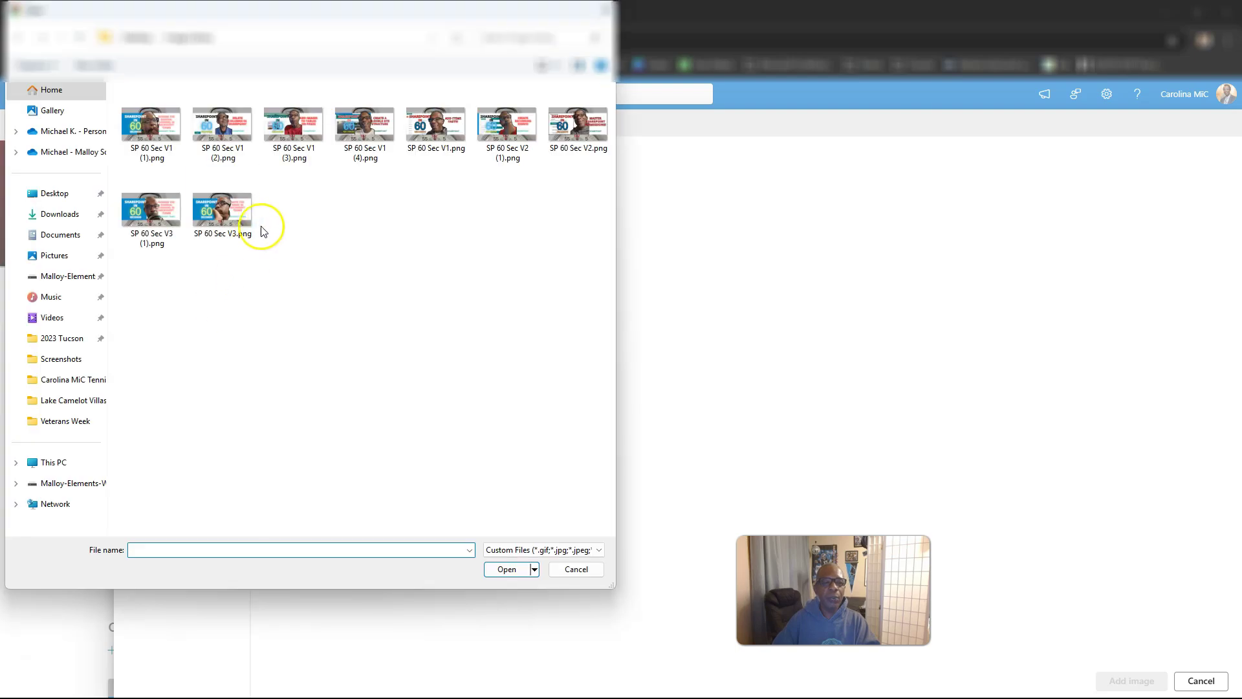
key("ctrl+a")
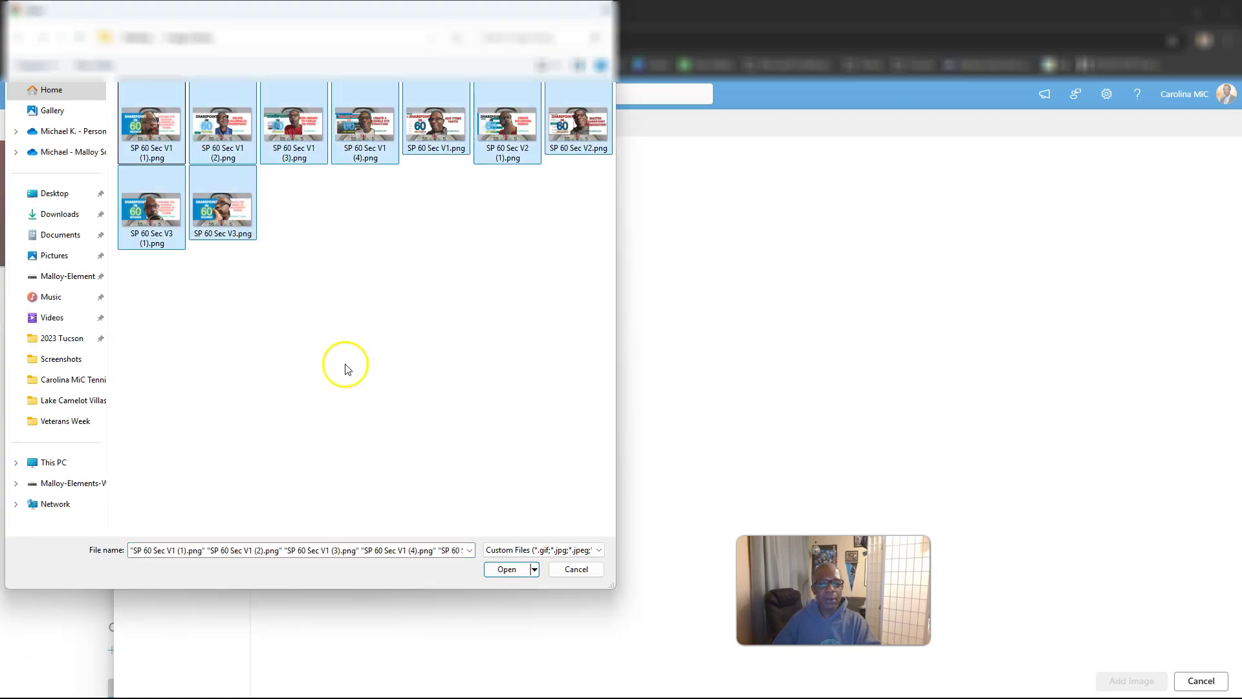
left_click(506, 570)
left_click(1110, 682)
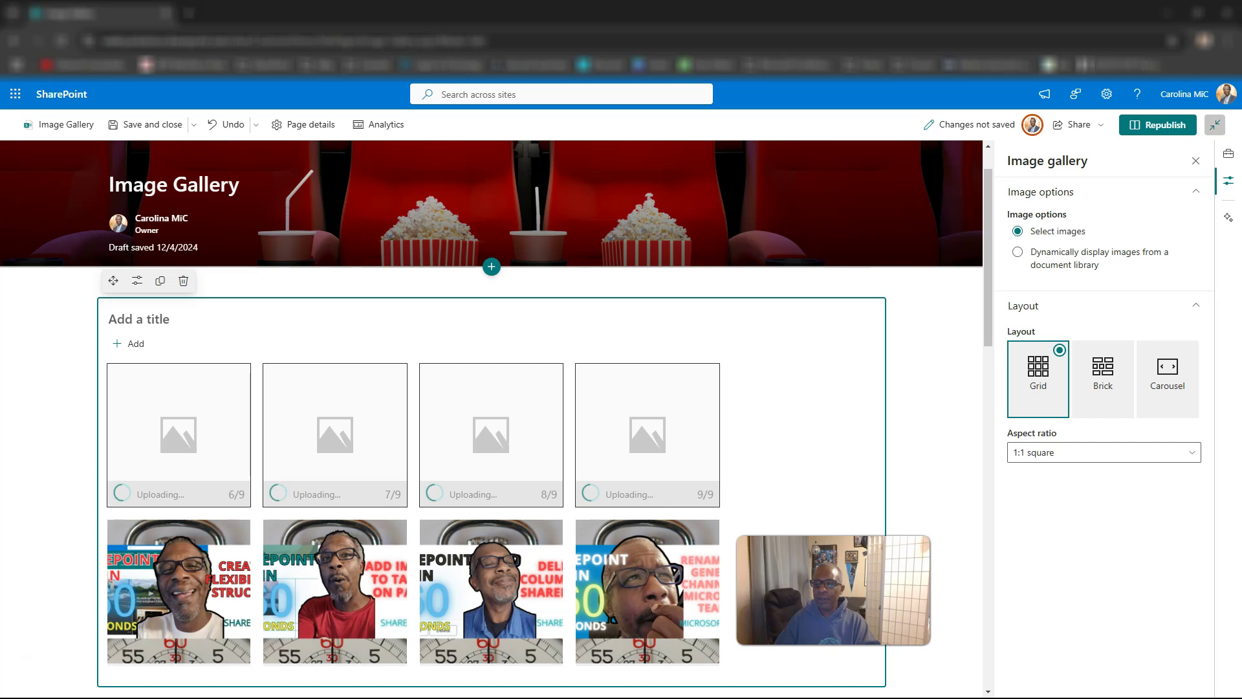
Step: Set the gallery's aspect ratio to 16:9 wide and republish the page
left_click(1036, 453)
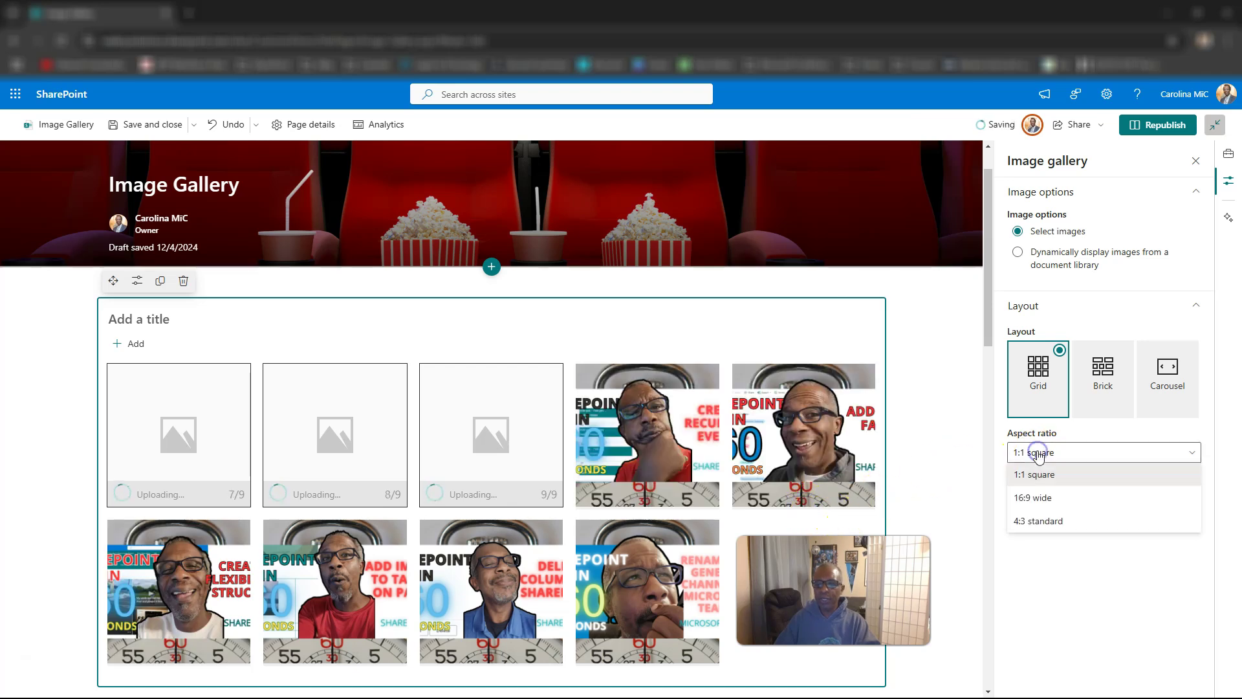
left_click(1037, 499)
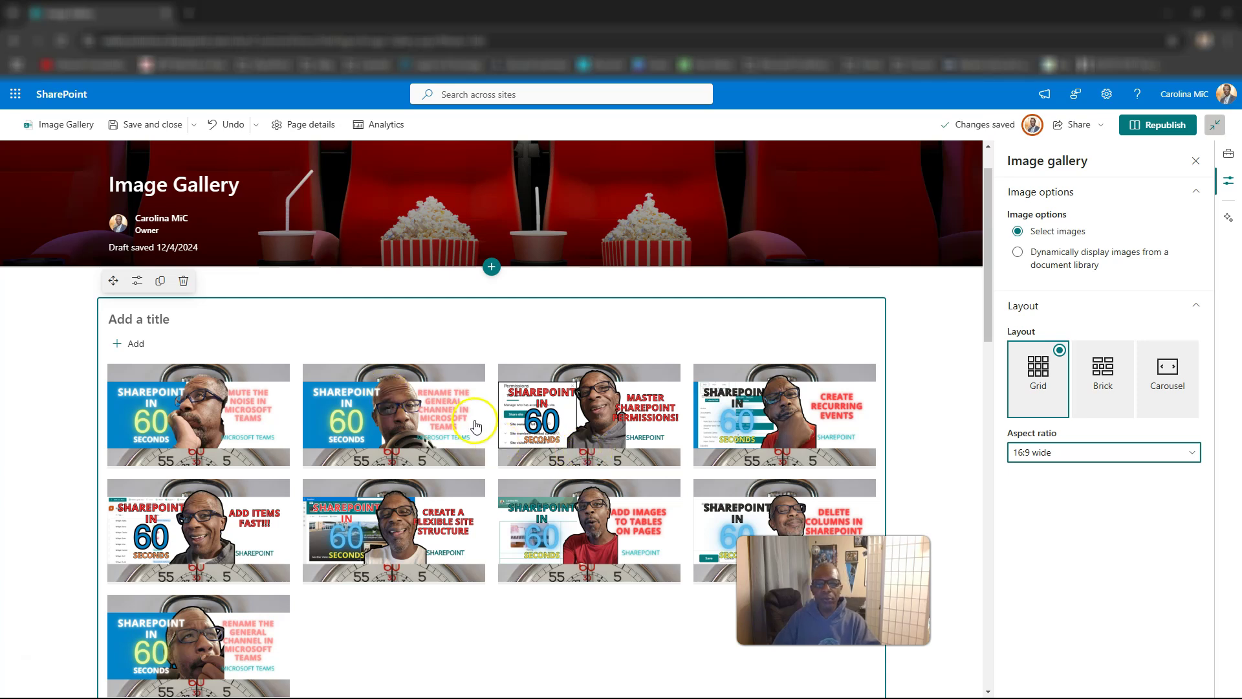
left_click(1168, 125)
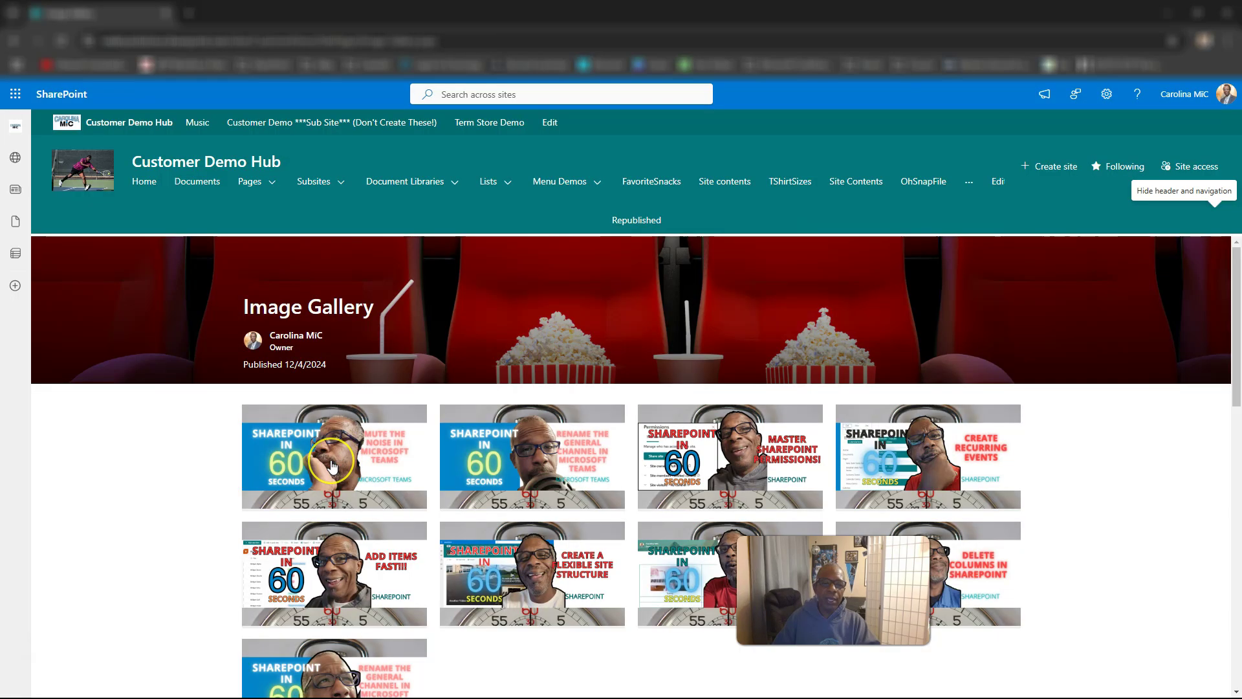
Step: Save the first gallery thumbnail to disk as content.webp
right_click(331, 462)
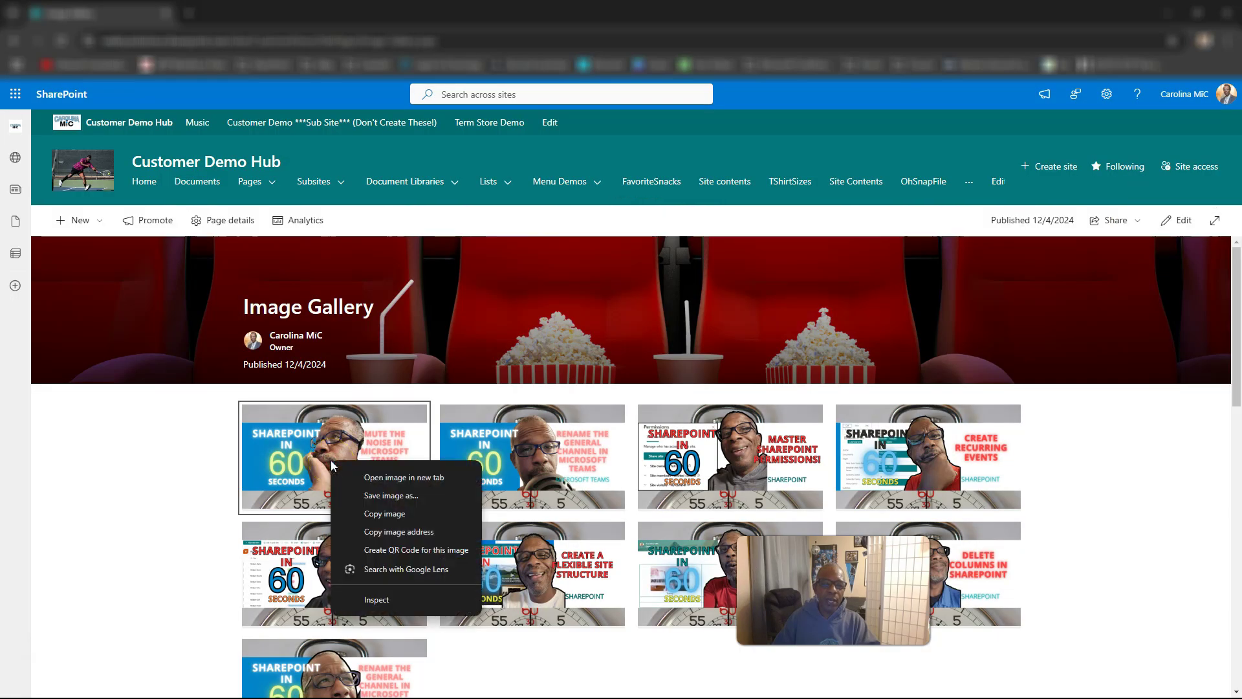
left_click(373, 495)
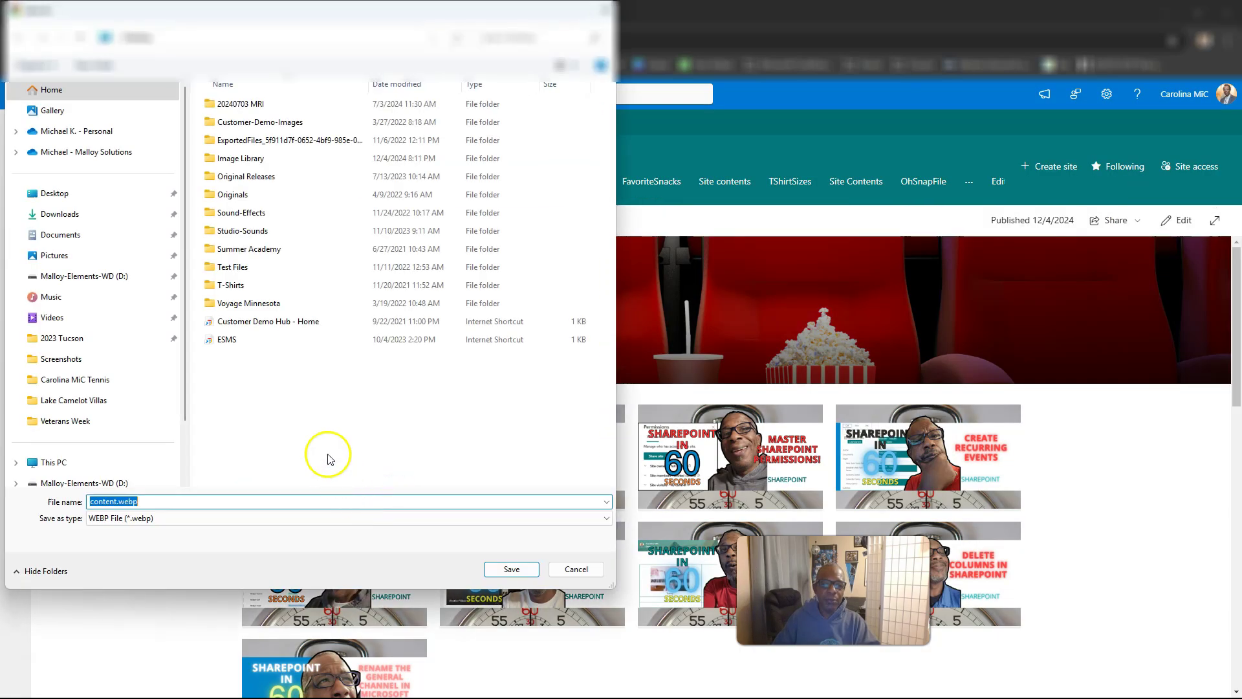
left_click(525, 569)
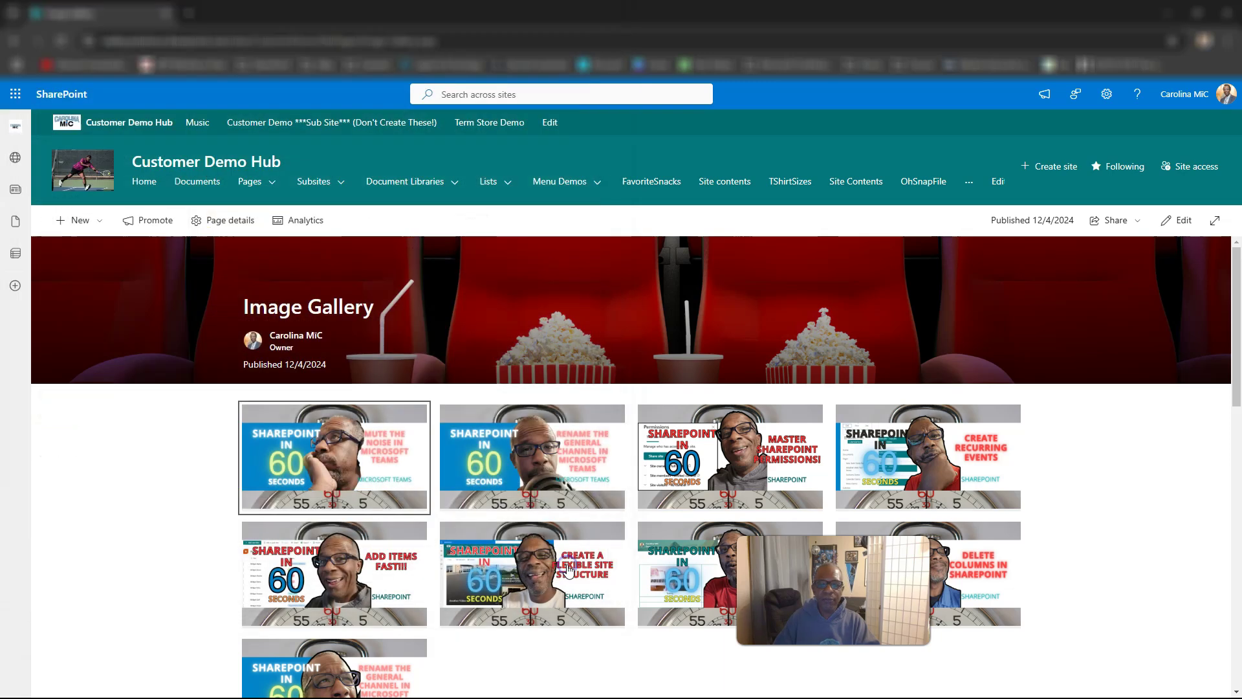
Step: View the first thumbnail enlarged (1 of 9) and cancel a second save attempt
left_click(299, 468)
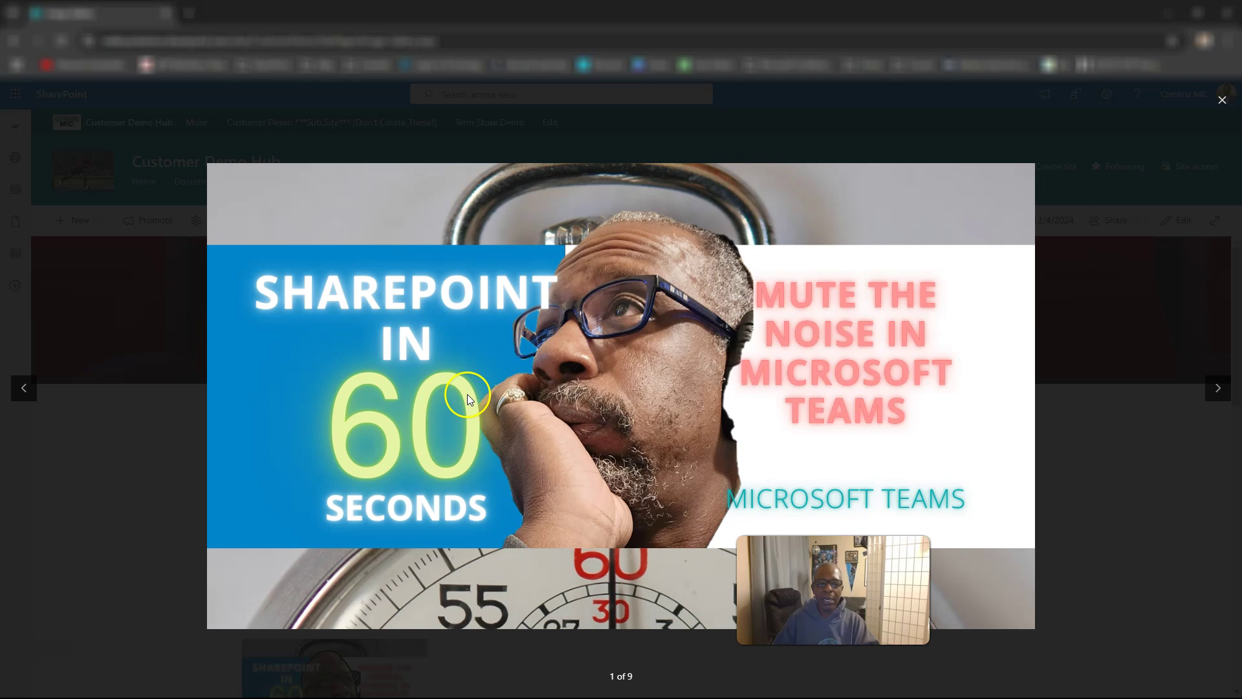
right_click(469, 398)
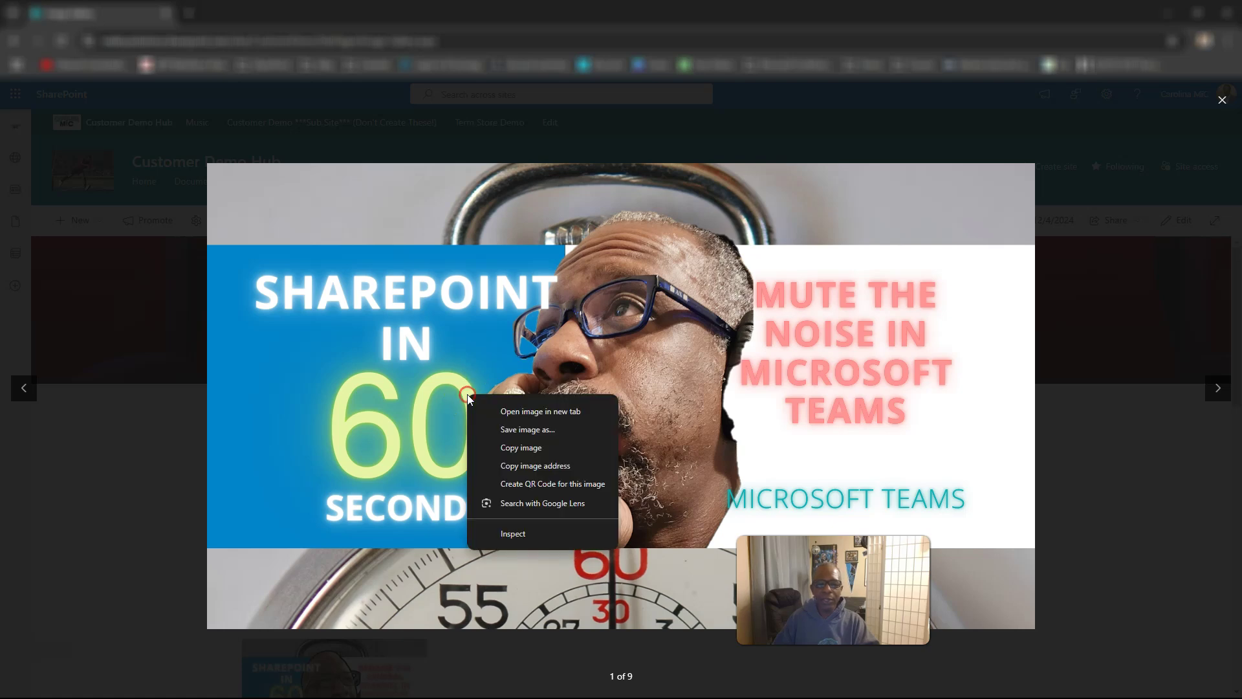
left_click(521, 430)
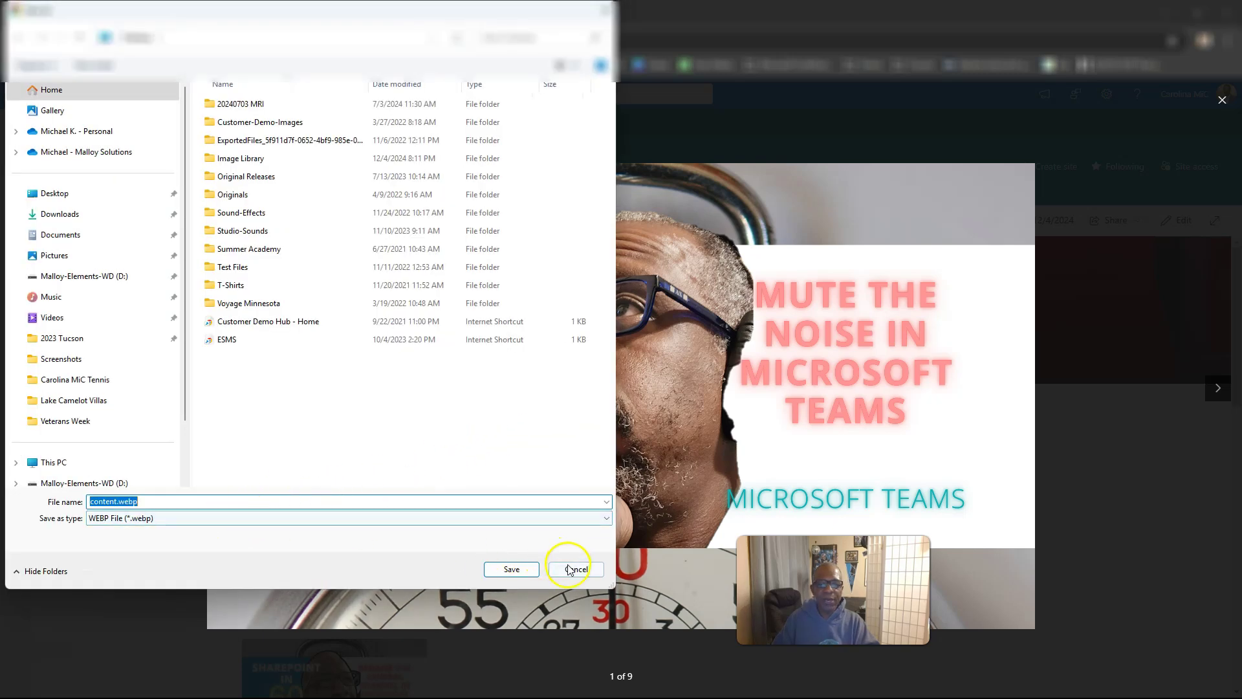
left_click(570, 569)
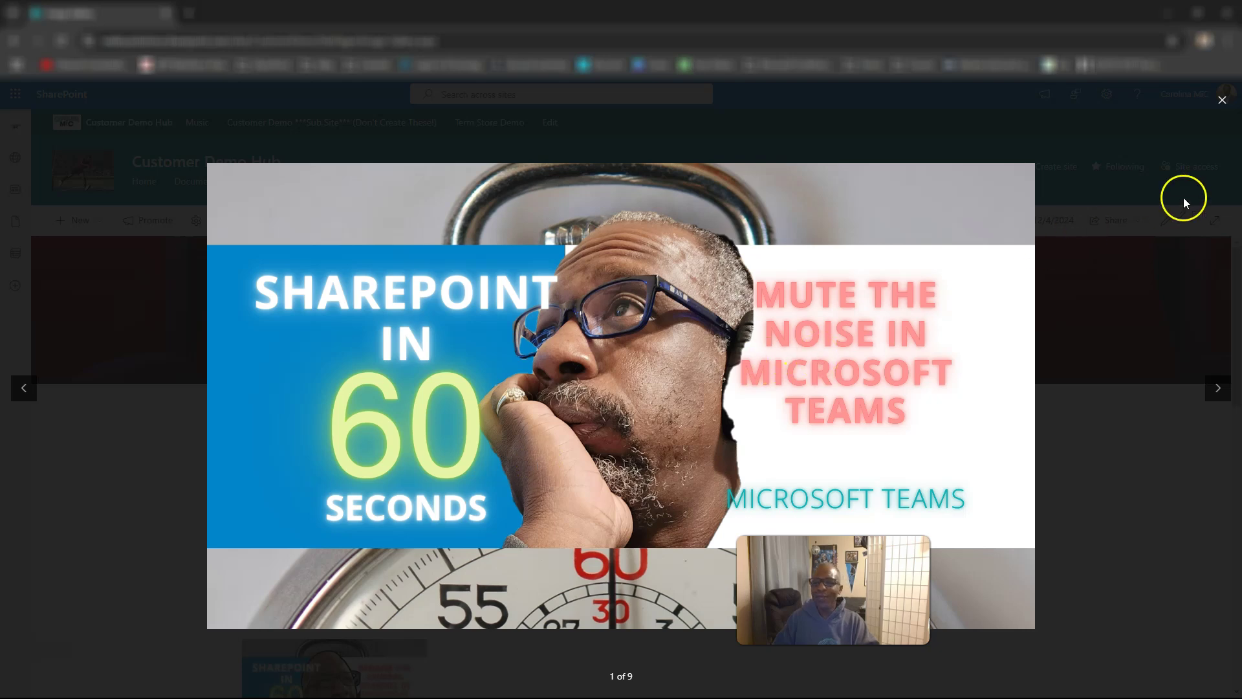
Step: Close the image viewer, review the gallery, and reopen the page for editing
left_click(1222, 100)
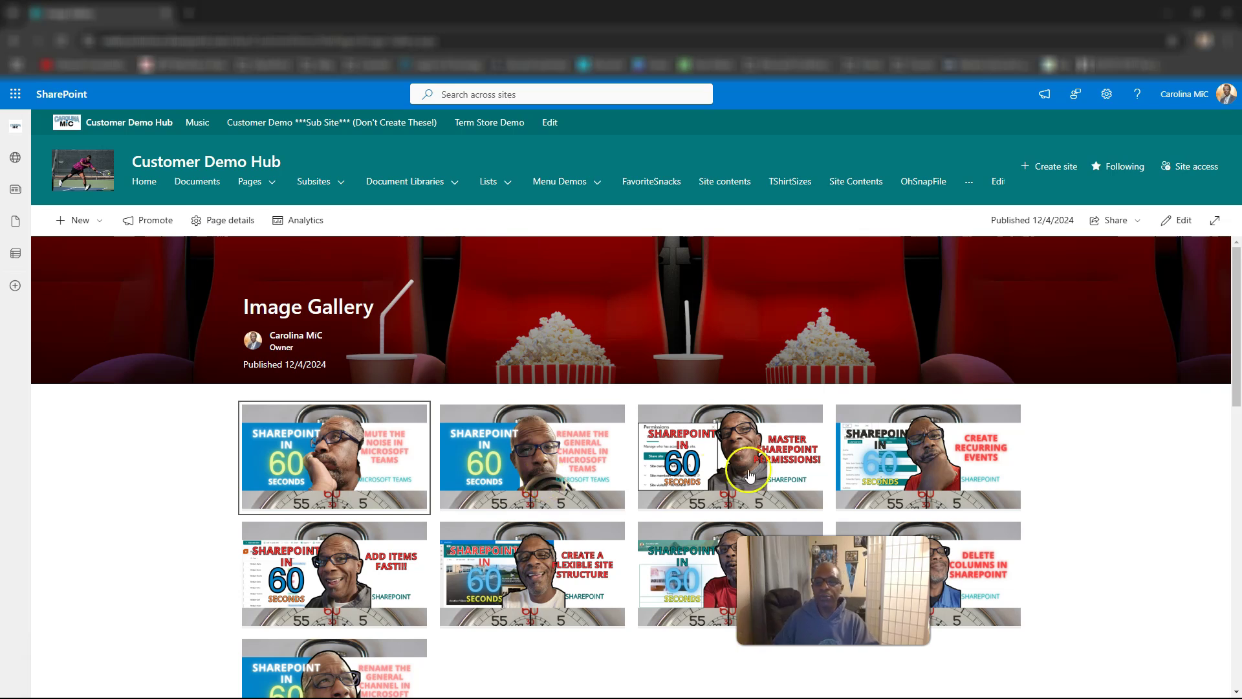
scroll(847, 464, "down", 1)
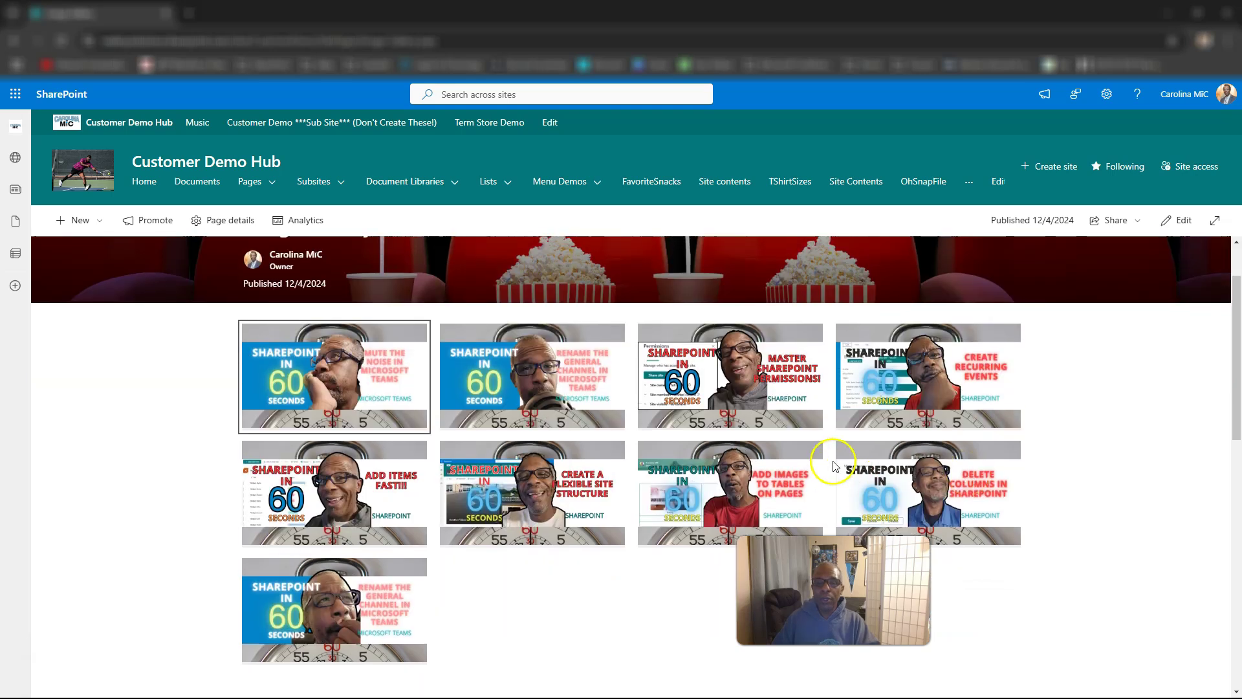
scroll(832, 457, "up", 1)
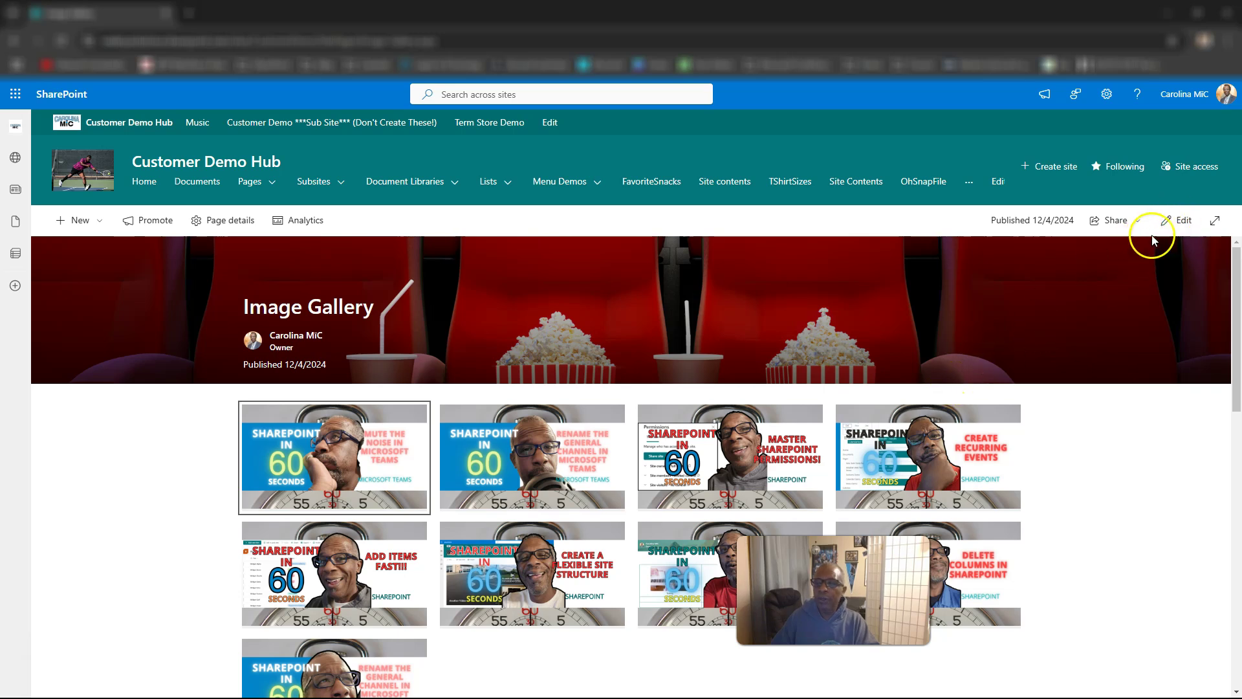
left_click(1180, 221)
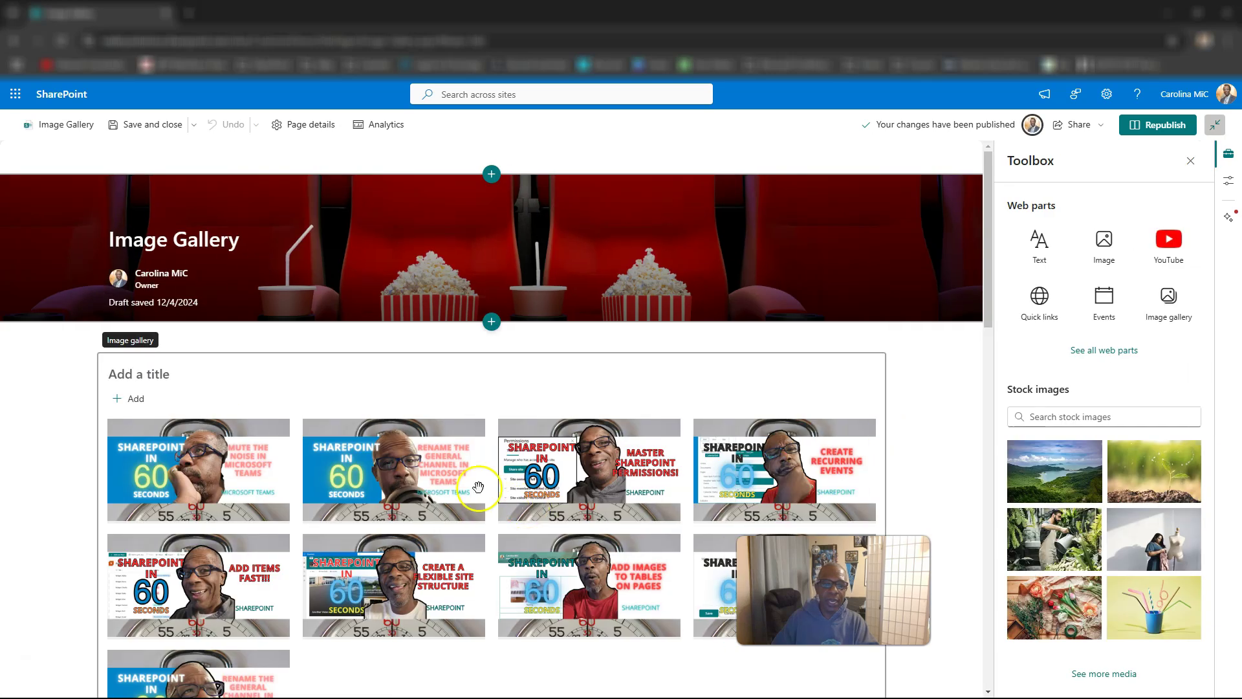
Step: Title the Image gallery web part 'An Actual Image Gallery'
scroll(158, 372, "down", 1)
left_click(151, 294)
type("An Actual Image Gallery")
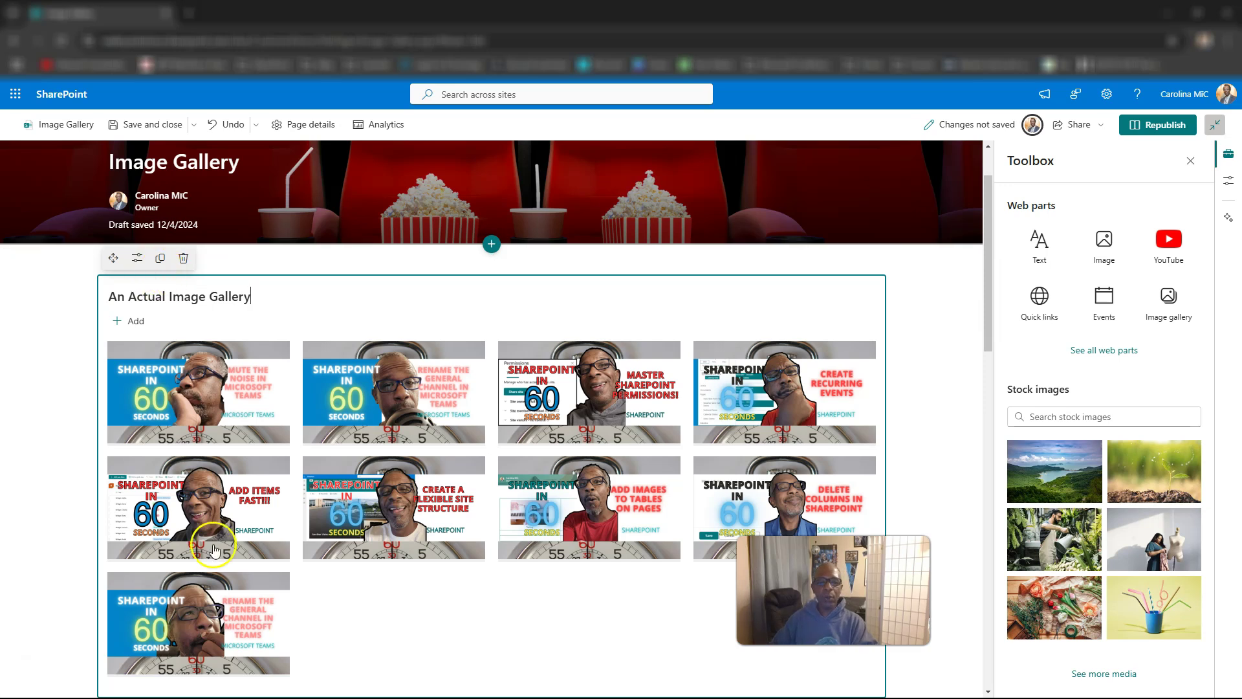
left_click(435, 611)
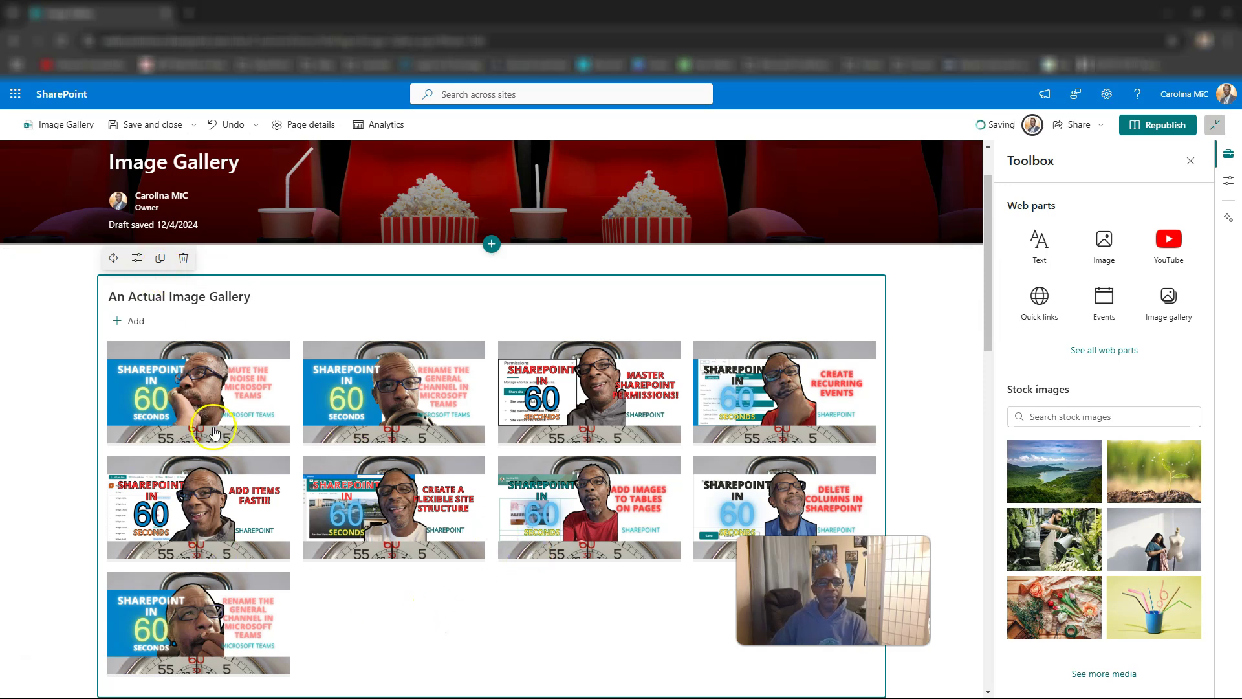
left_click(138, 262)
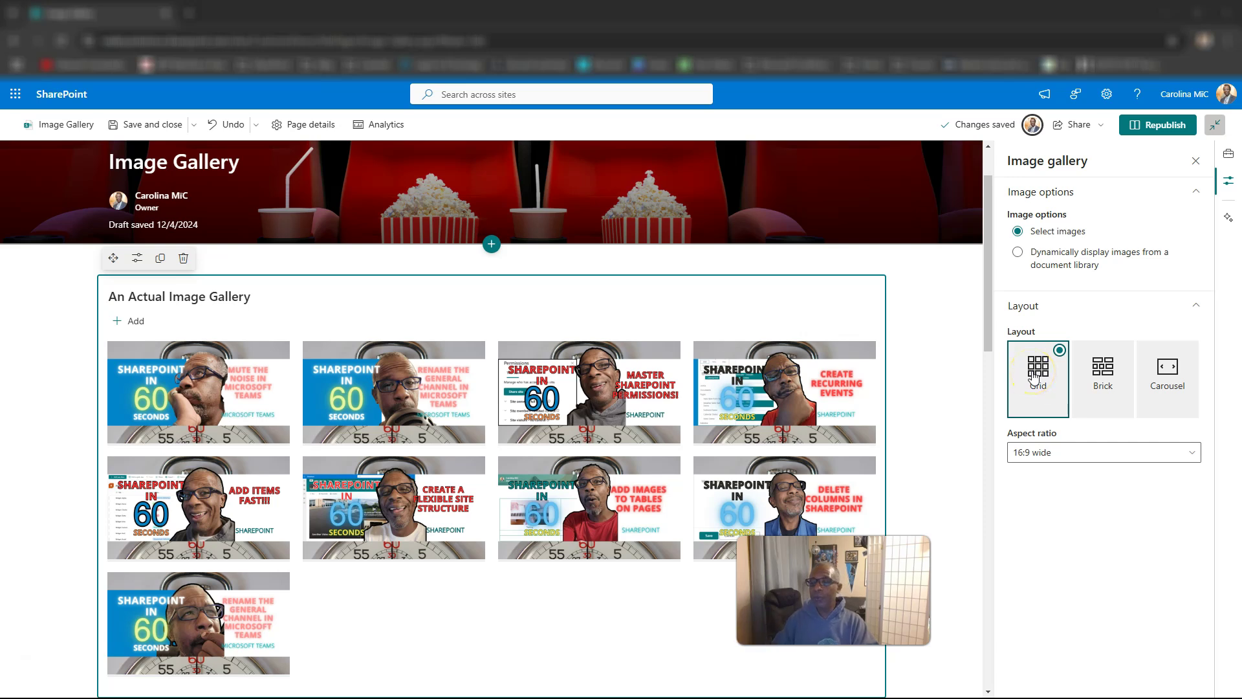
Step: Try Brick and auto-cycling Carousel layouts, then settle on Grid for the gallery
left_click(1082, 378)
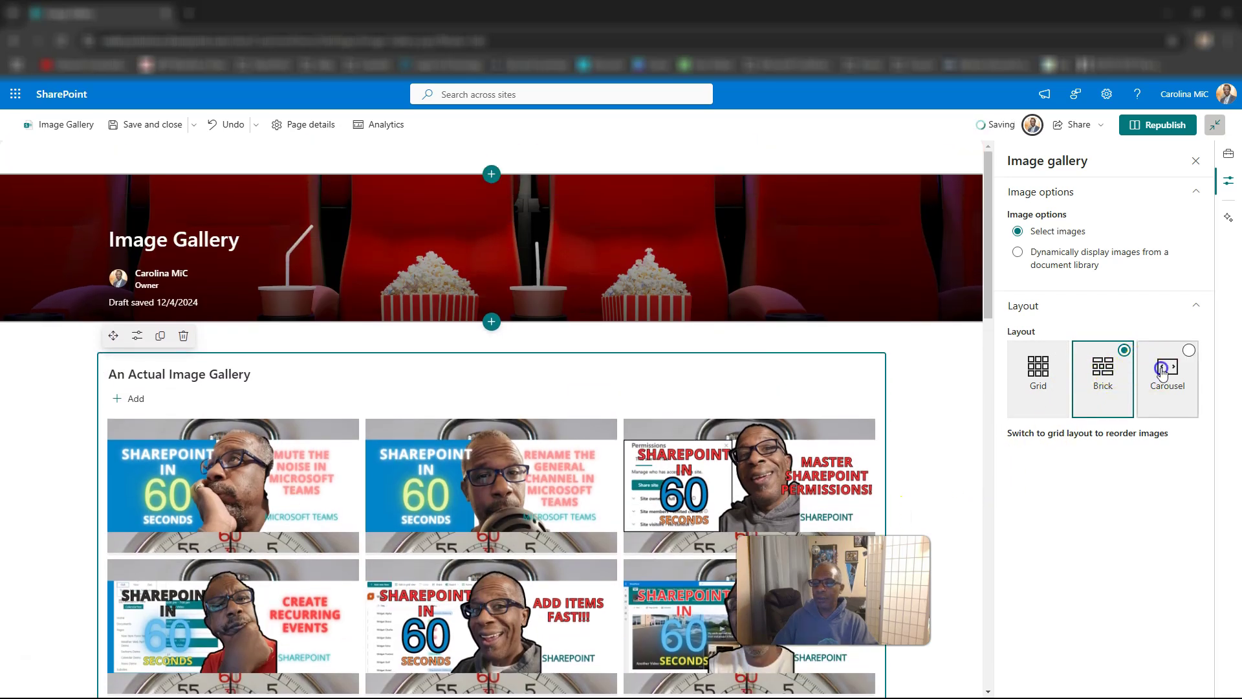
left_click(1161, 370)
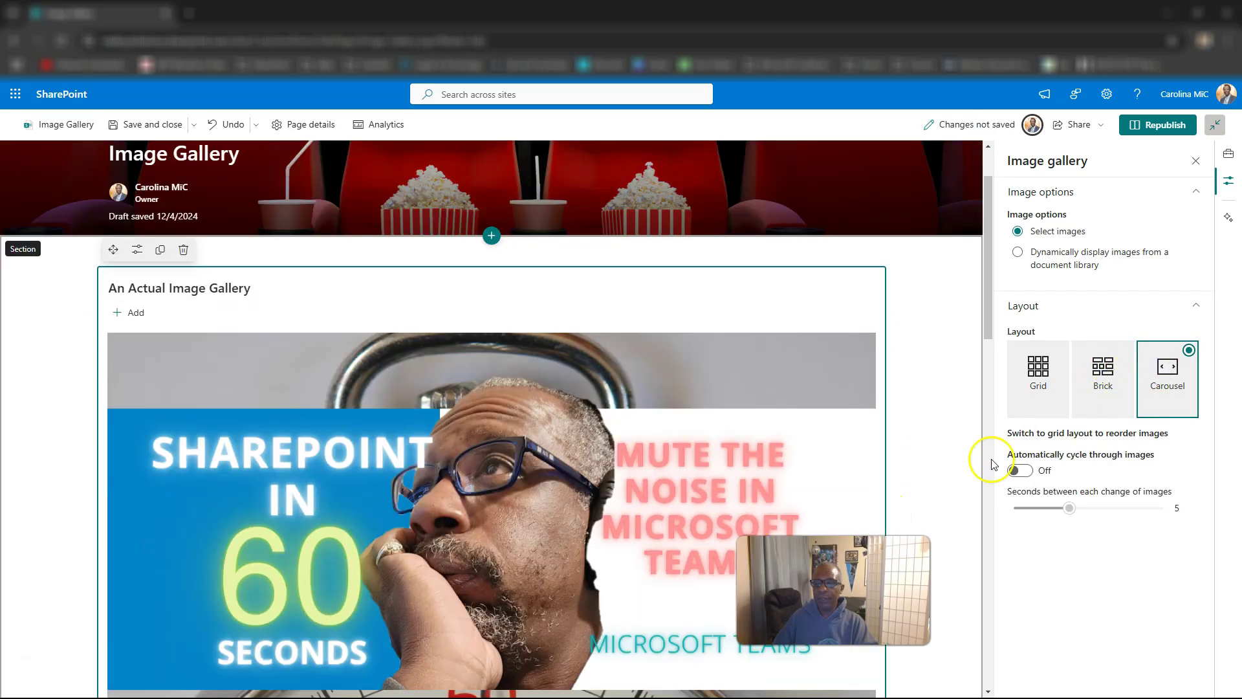
left_click(1037, 383)
left_click(1158, 372)
left_click(1031, 477)
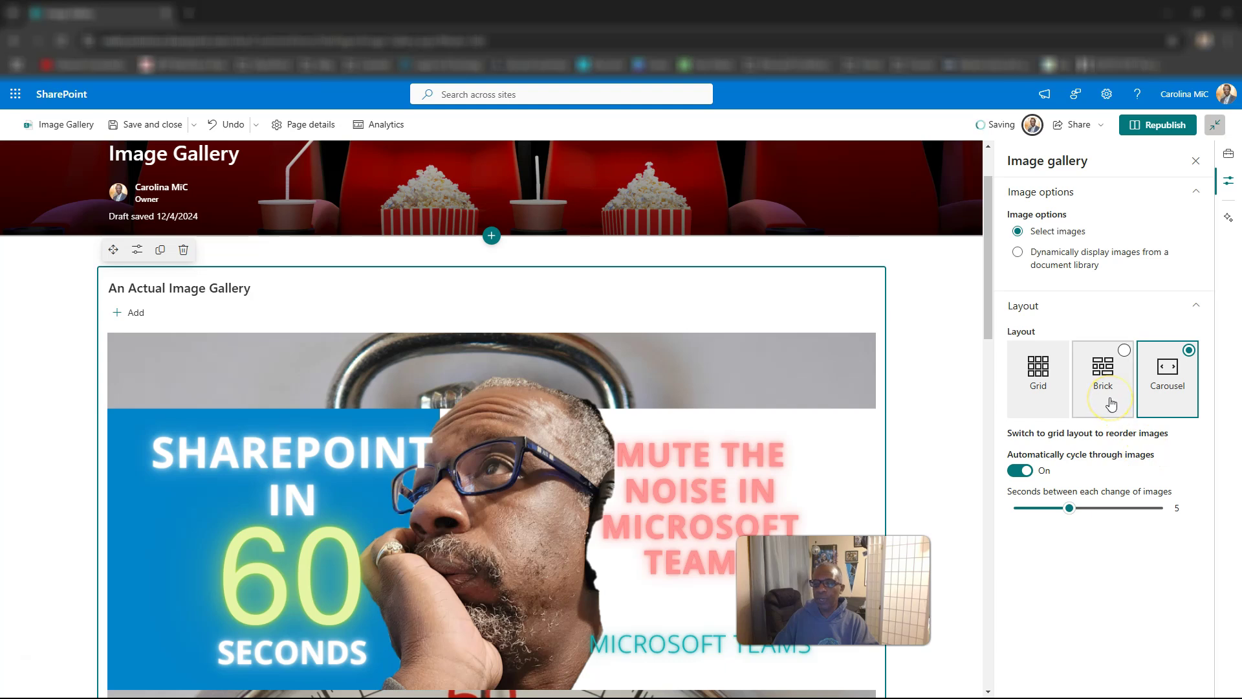
left_click(1034, 372)
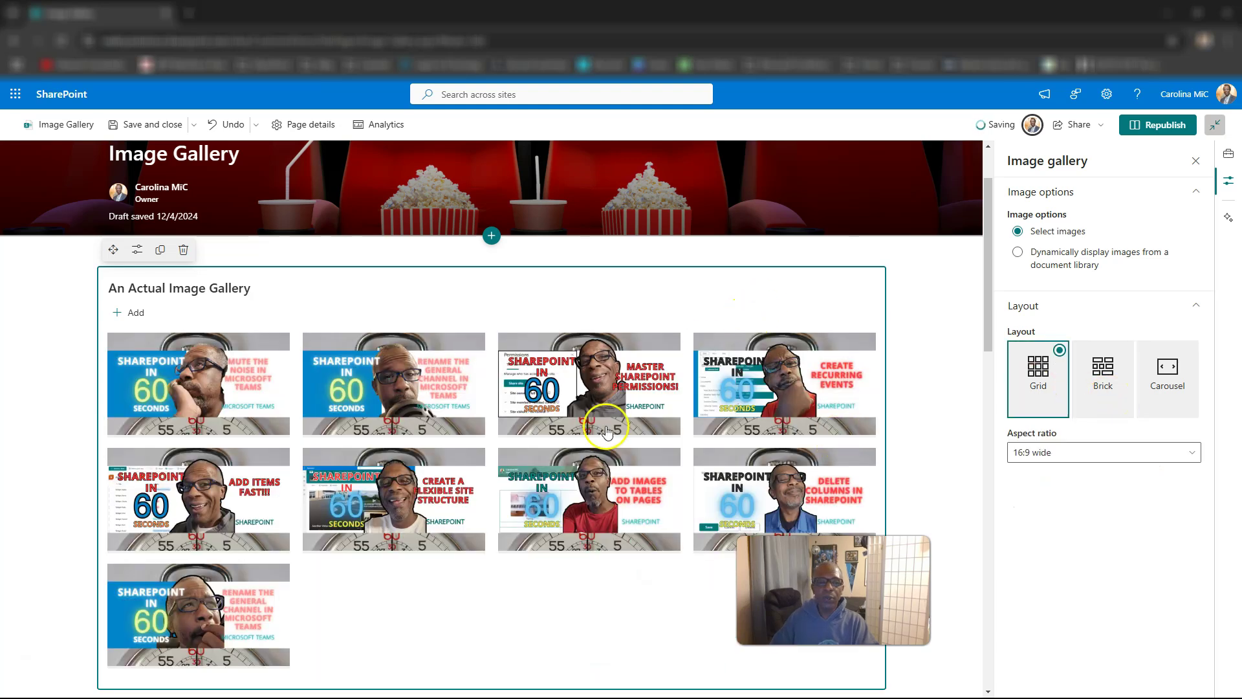
scroll(574, 442, "down", 1)
scroll(550, 439, "down", 5)
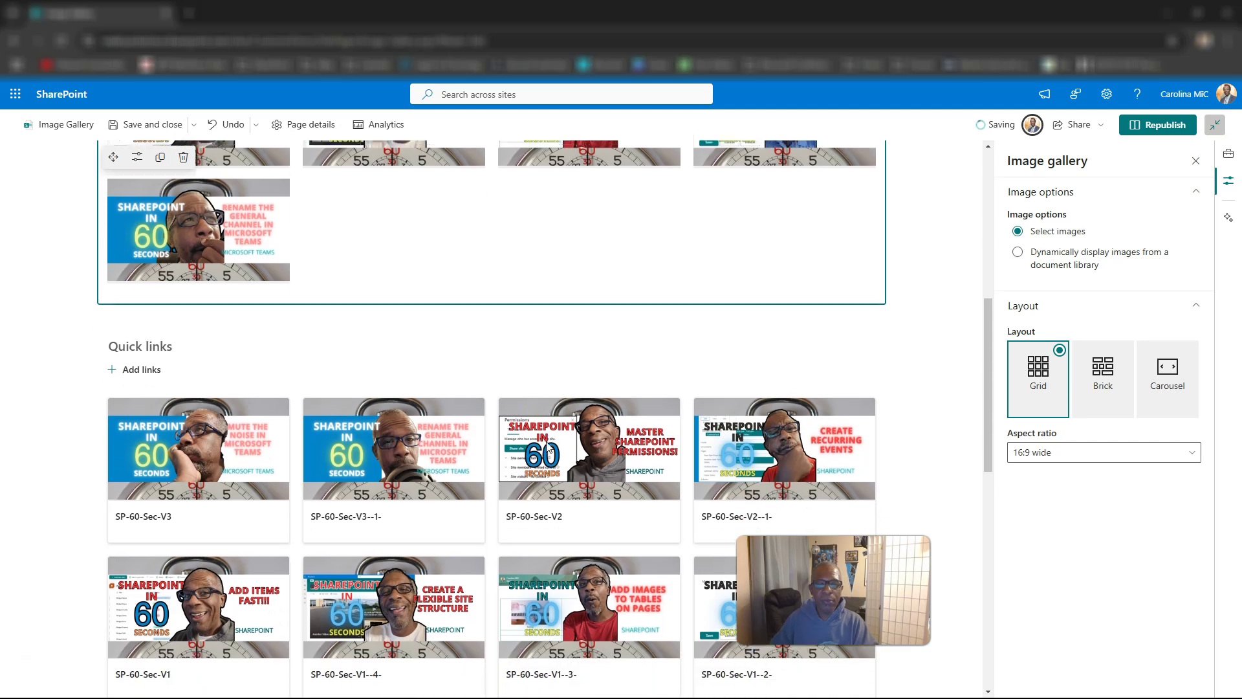
Step: Rename the Quick links web part to 'Quick Links Image Gallery'
left_click(139, 344)
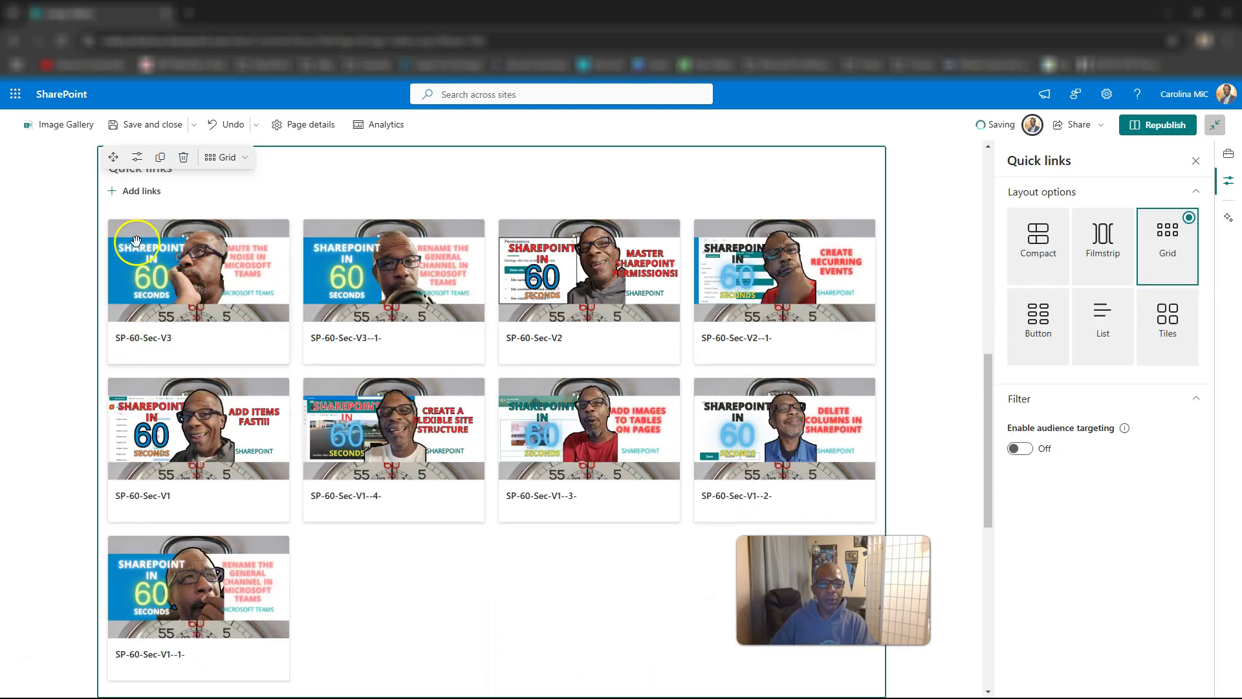
scroll(141, 310, "up", 1)
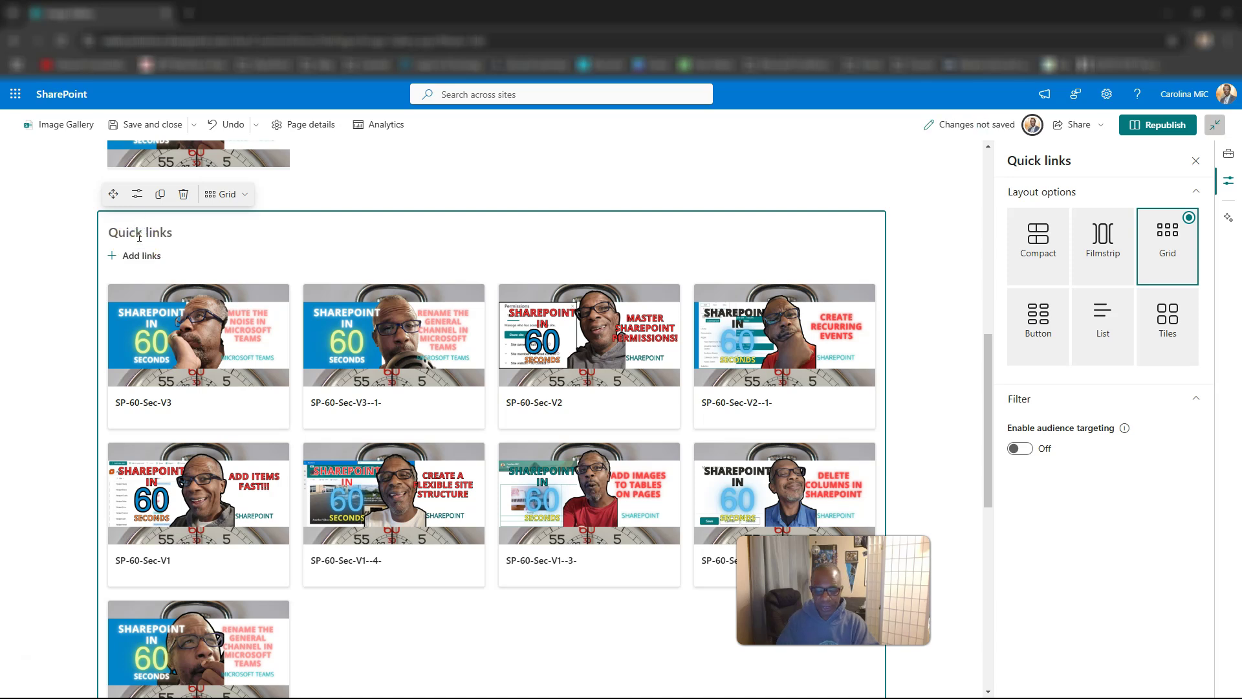
left_click(171, 232)
key("BackSpace")
key("BackSpace")
key("BackSpace")
key("BackSpace")
key("BackSpace")
key("BackSpace")
key("BackSpace")
key("BackSpace")
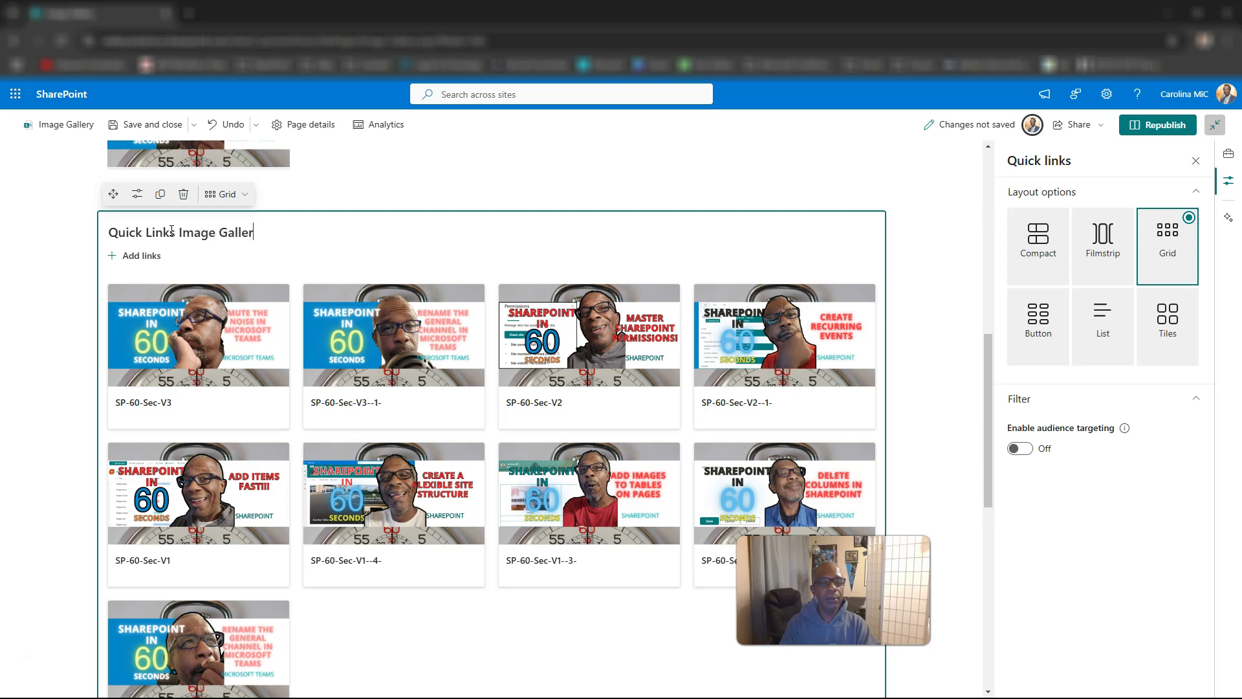
left_click(196, 301)
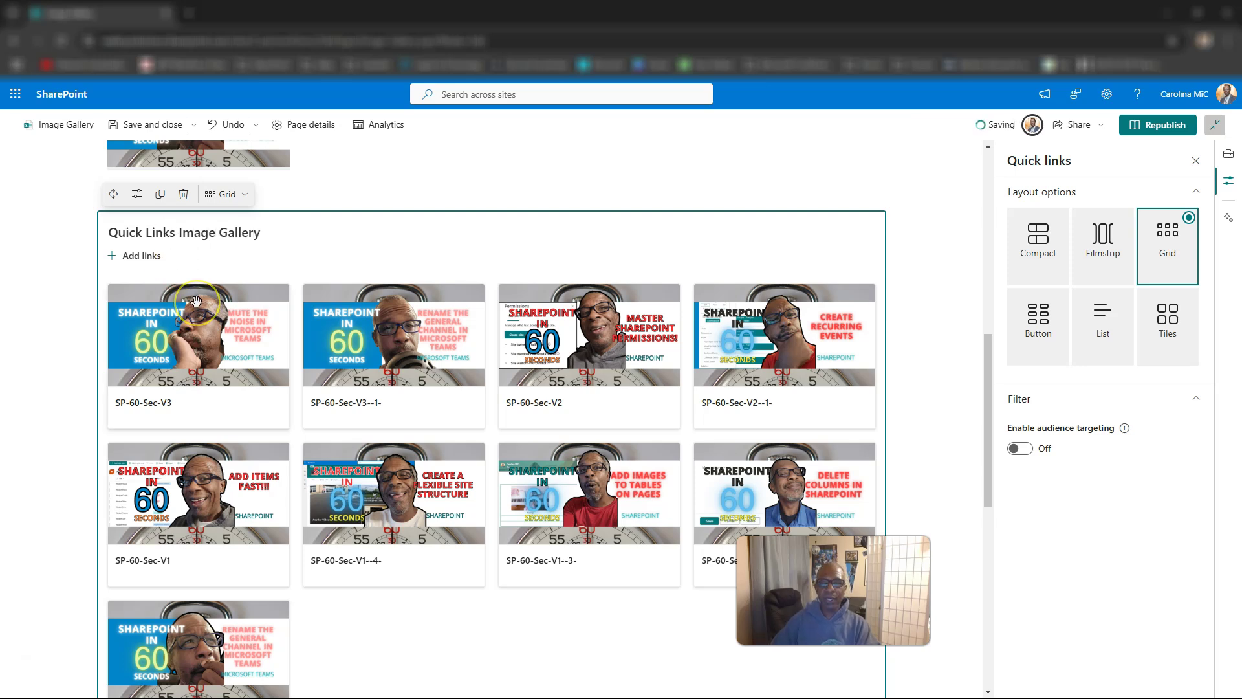
left_click(214, 352)
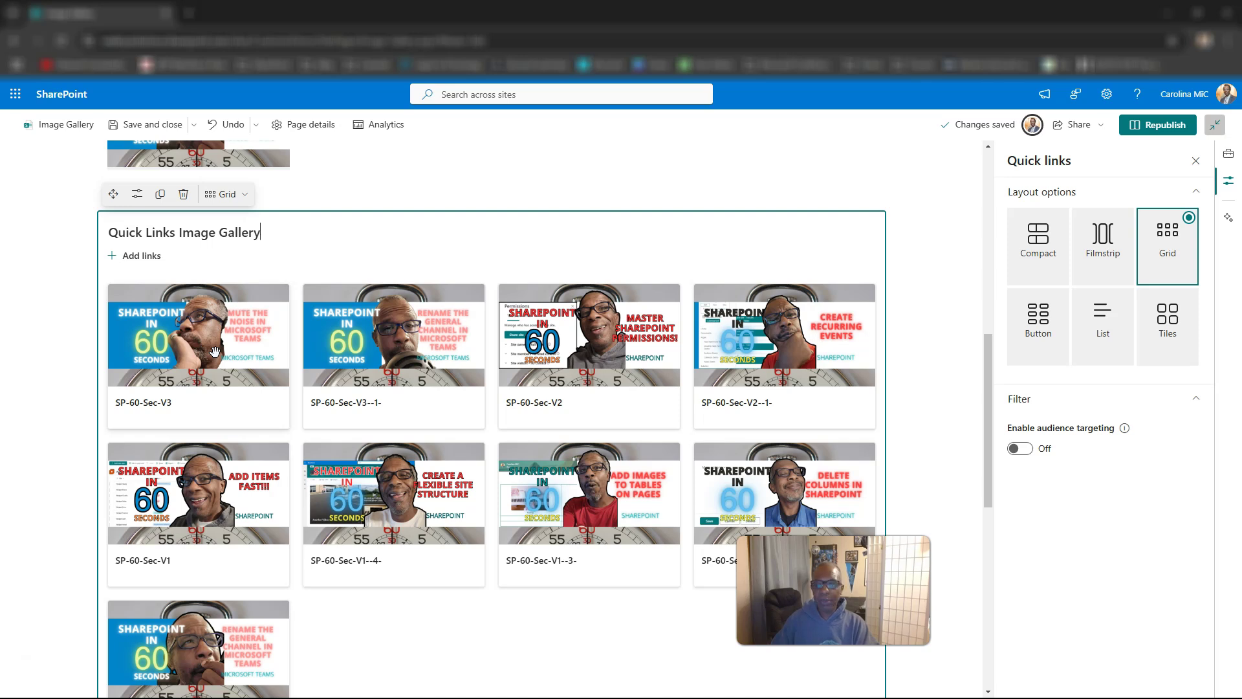
left_click(209, 352)
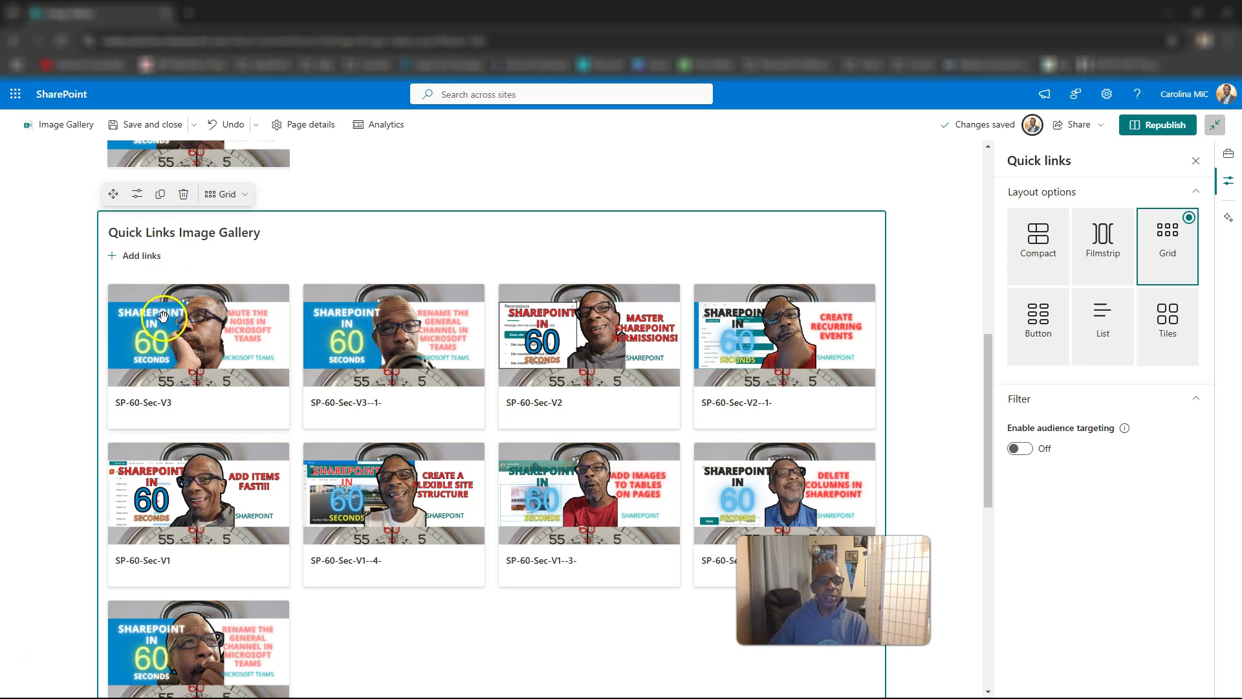
Step: Set the first quick link to open in a new tab and retitle it 'Sweet Title'
left_click(178, 342)
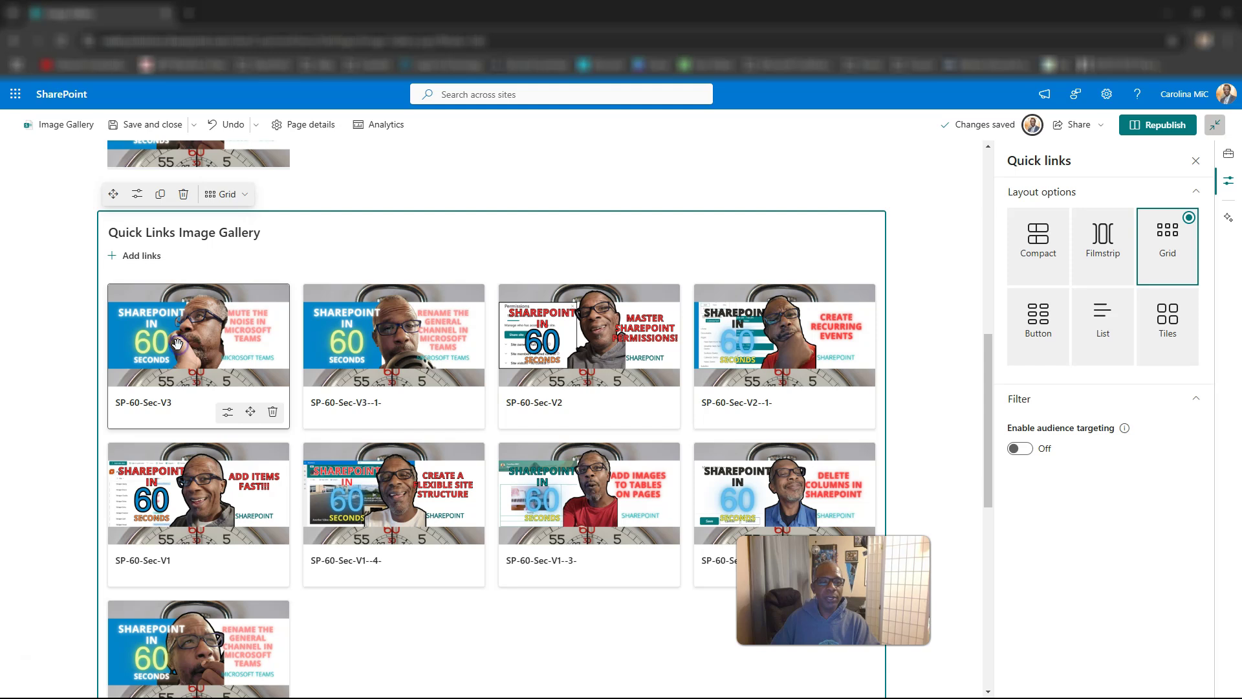
left_click(227, 414)
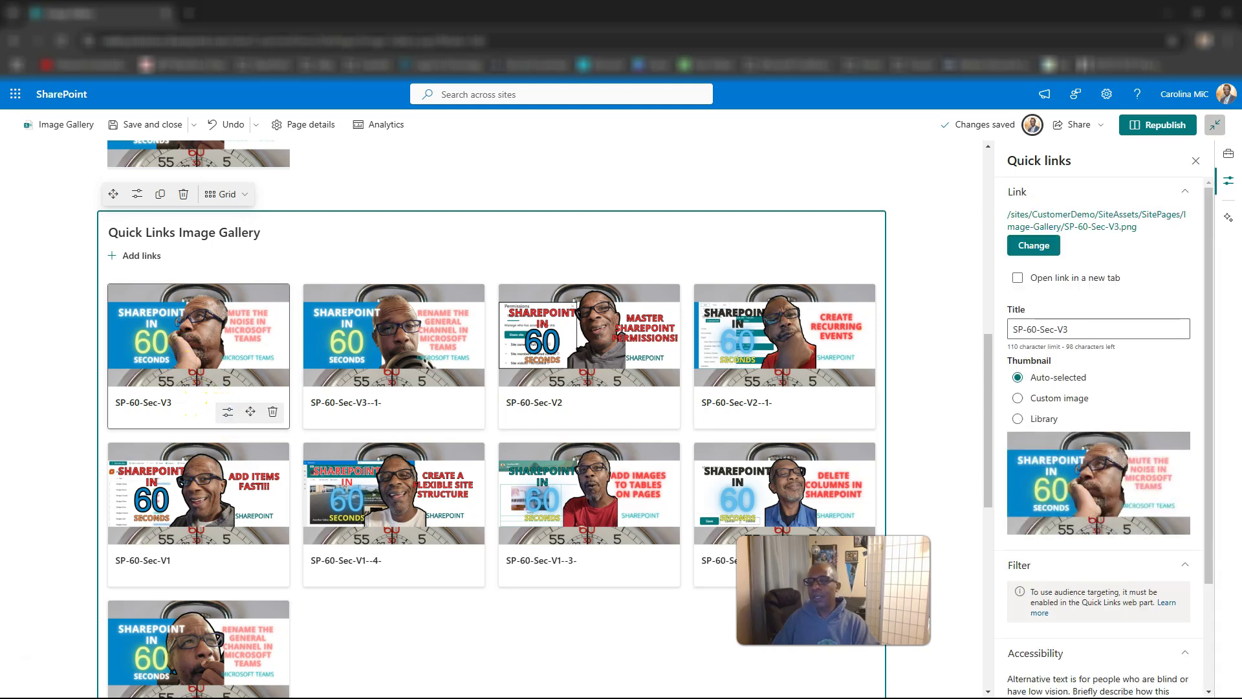
left_click(1018, 279)
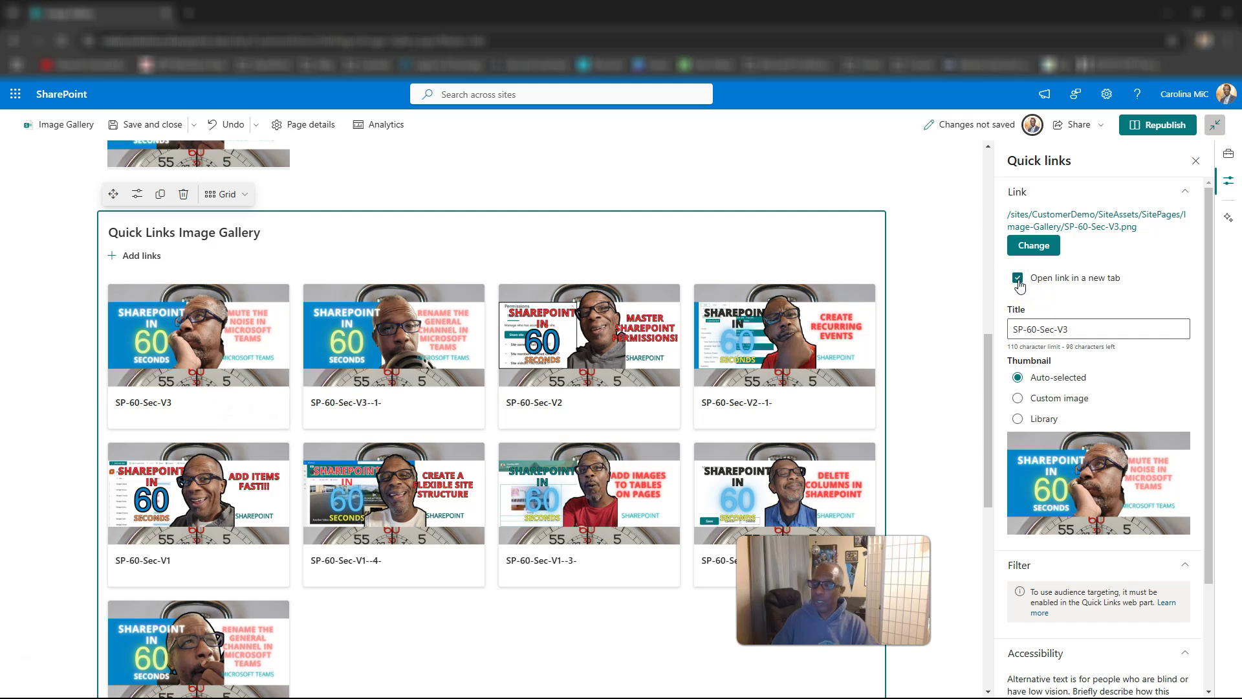
left_click(1055, 328)
key("ctrl+a")
type("Sw")
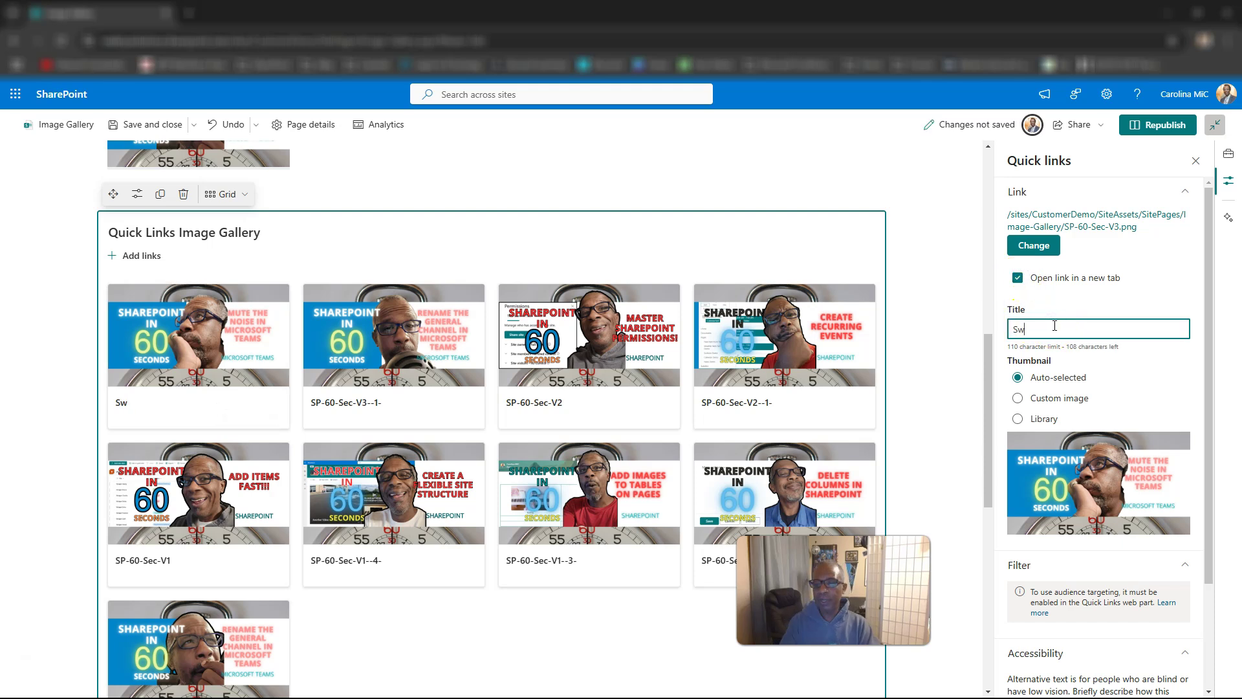
type("eet Title")
Step: Try the Custom image and Library thumbnail options, then keep the Auto-selected thumbnail
scroll(1017, 401, "down", 1)
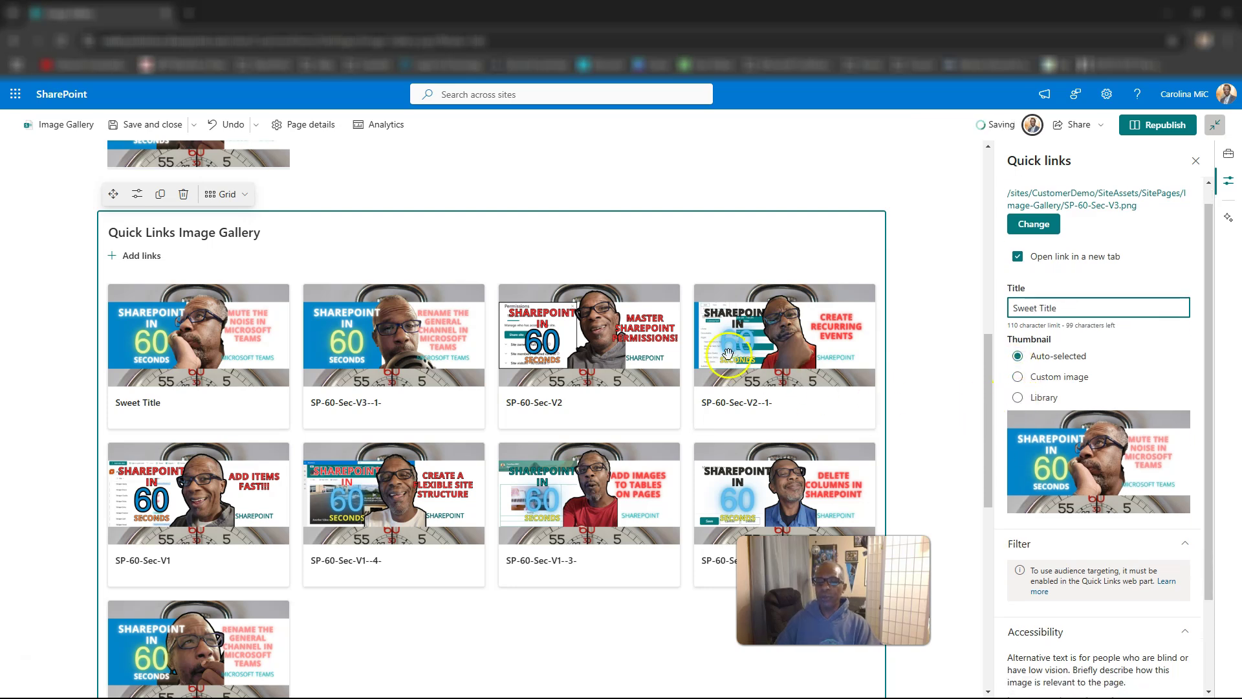
left_click(1017, 377)
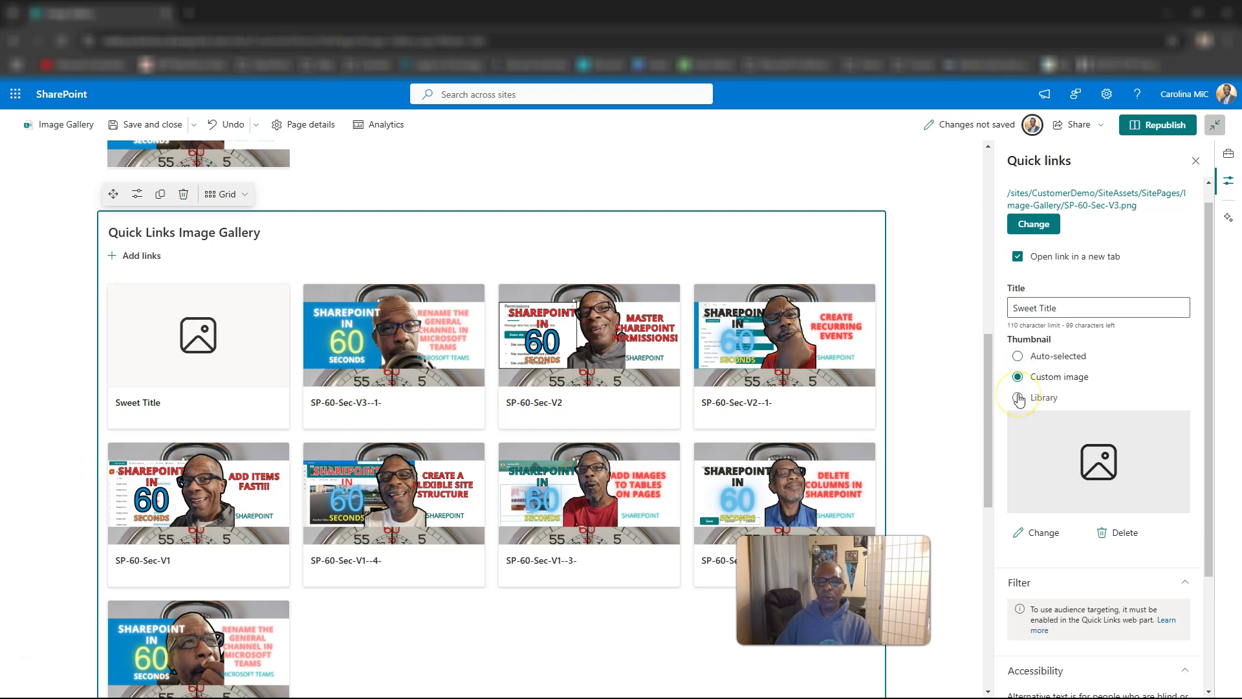
left_click(1018, 398)
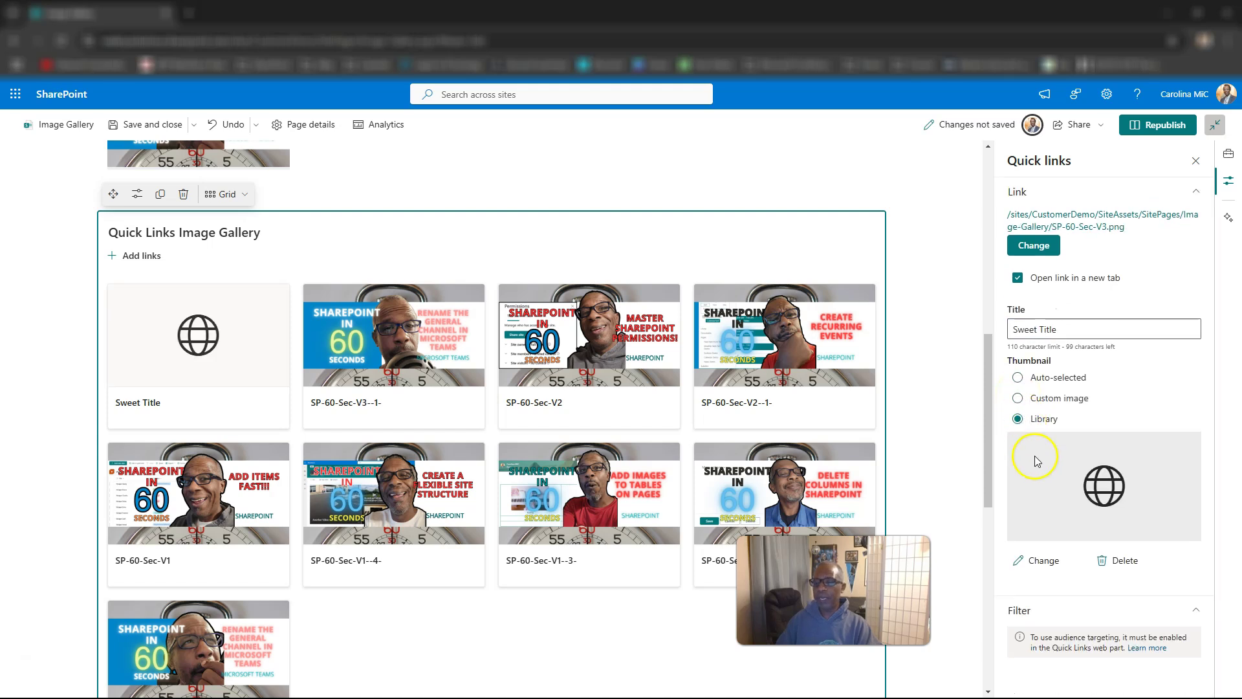
left_click(1018, 378)
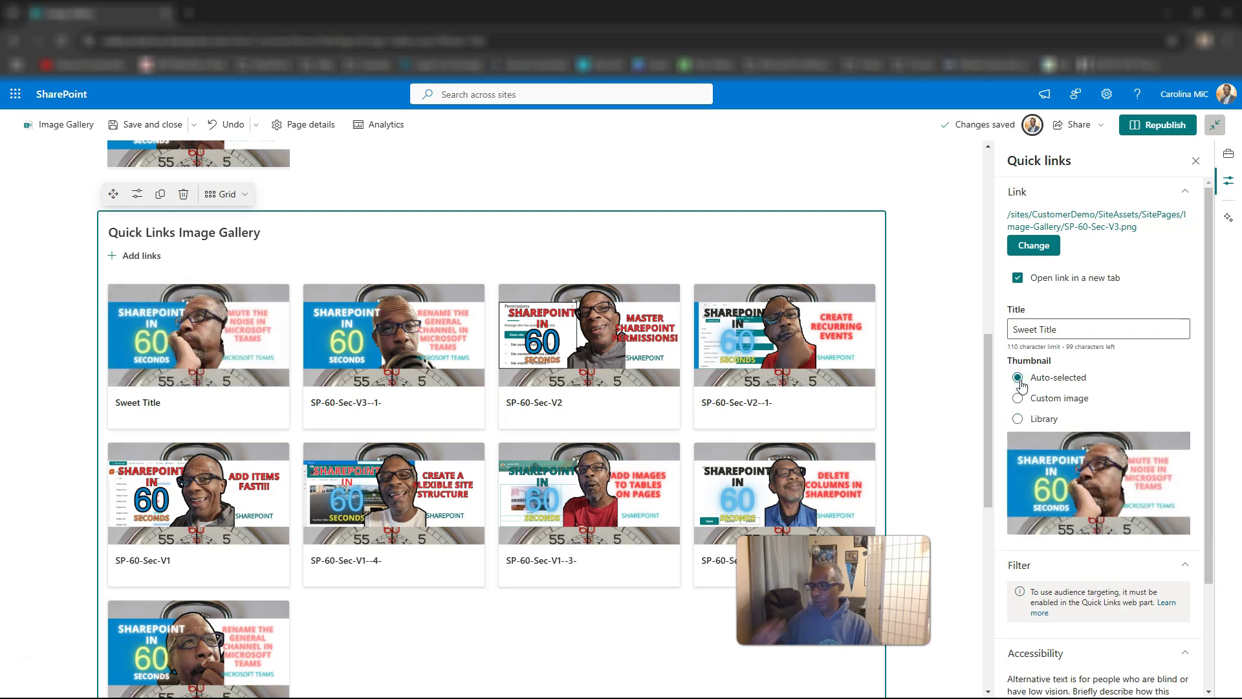
scroll(1077, 517, "down", 2)
scroll(1077, 517, "down", 1)
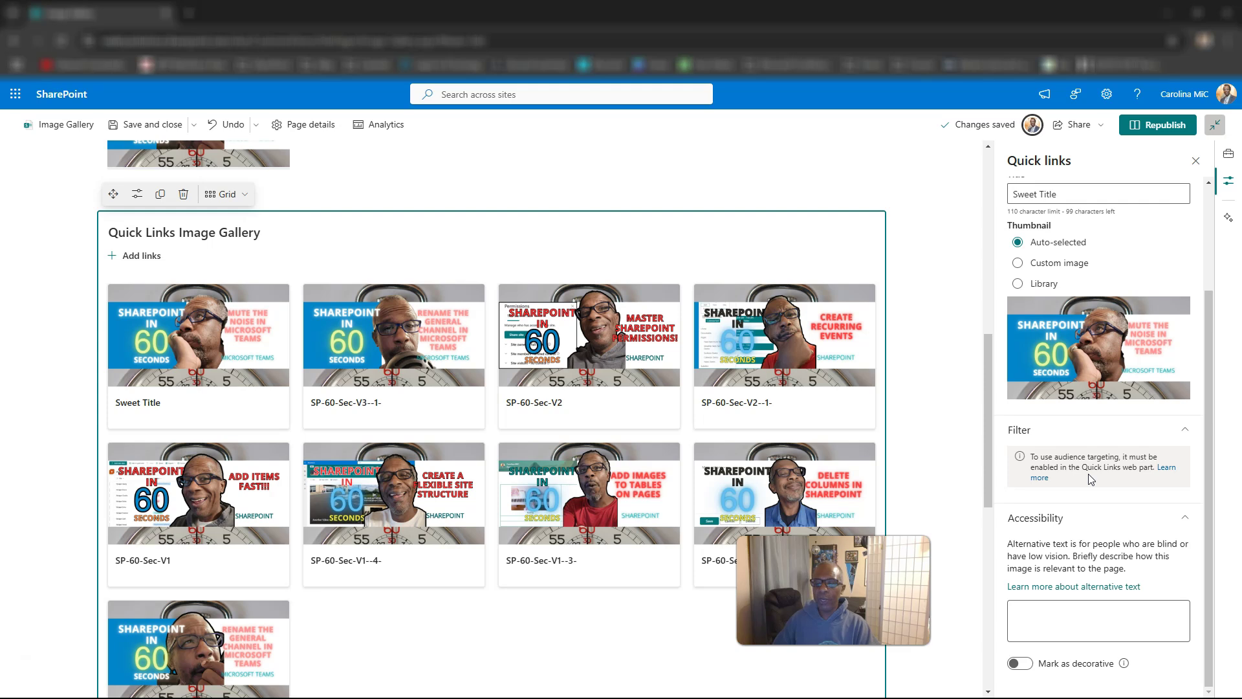
scroll(491, 420, "down", 1)
scroll(492, 421, "down", 4)
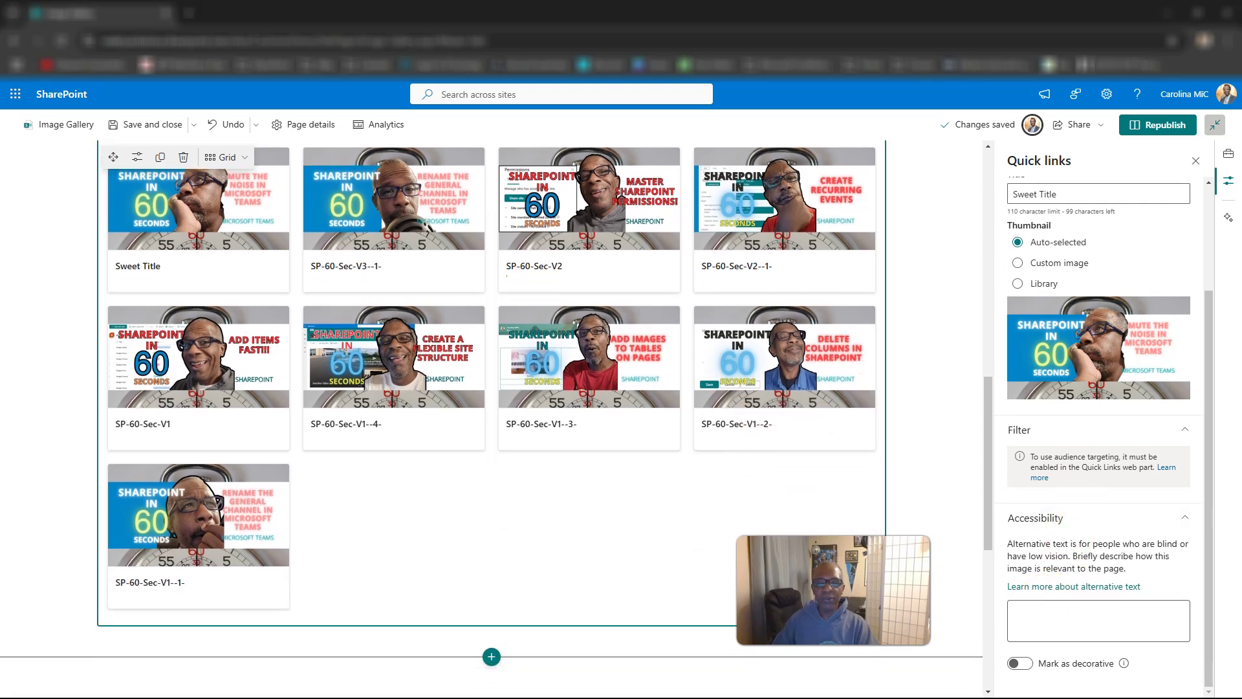
scroll(144, 236, "up", 1)
scroll(263, 324, "up", 1)
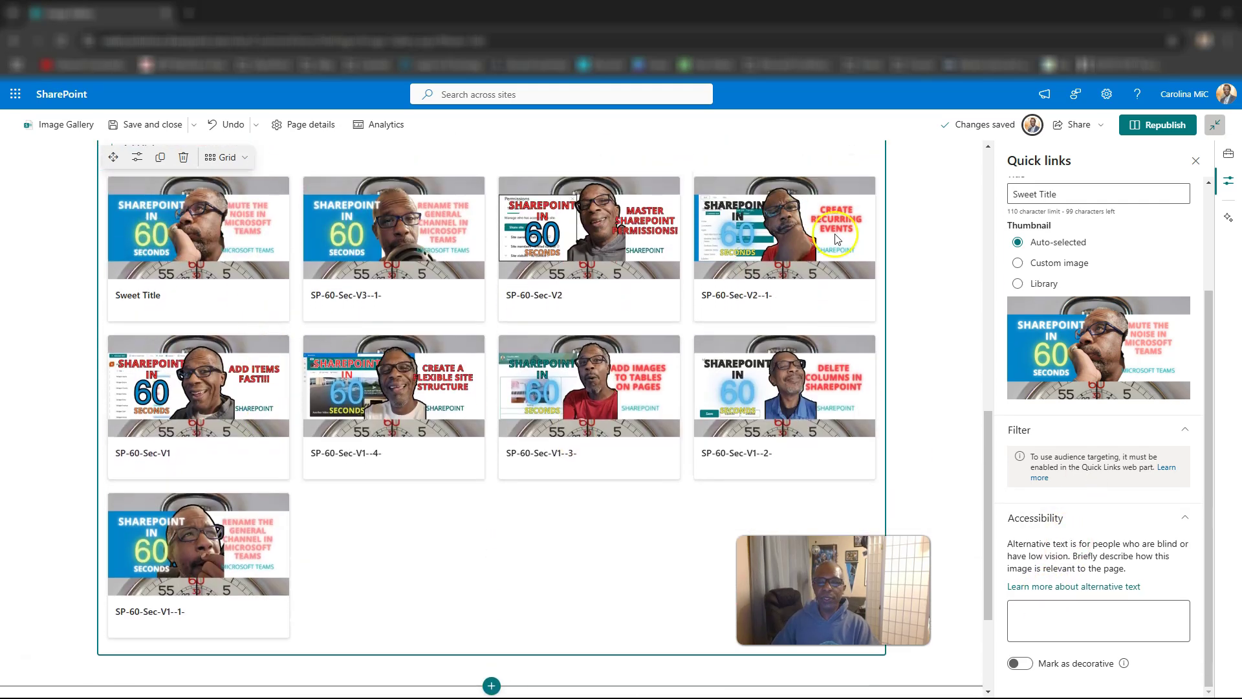
Step: Republish the Image Gallery page and open the Sweet Title link in a new tab
left_click(1158, 126)
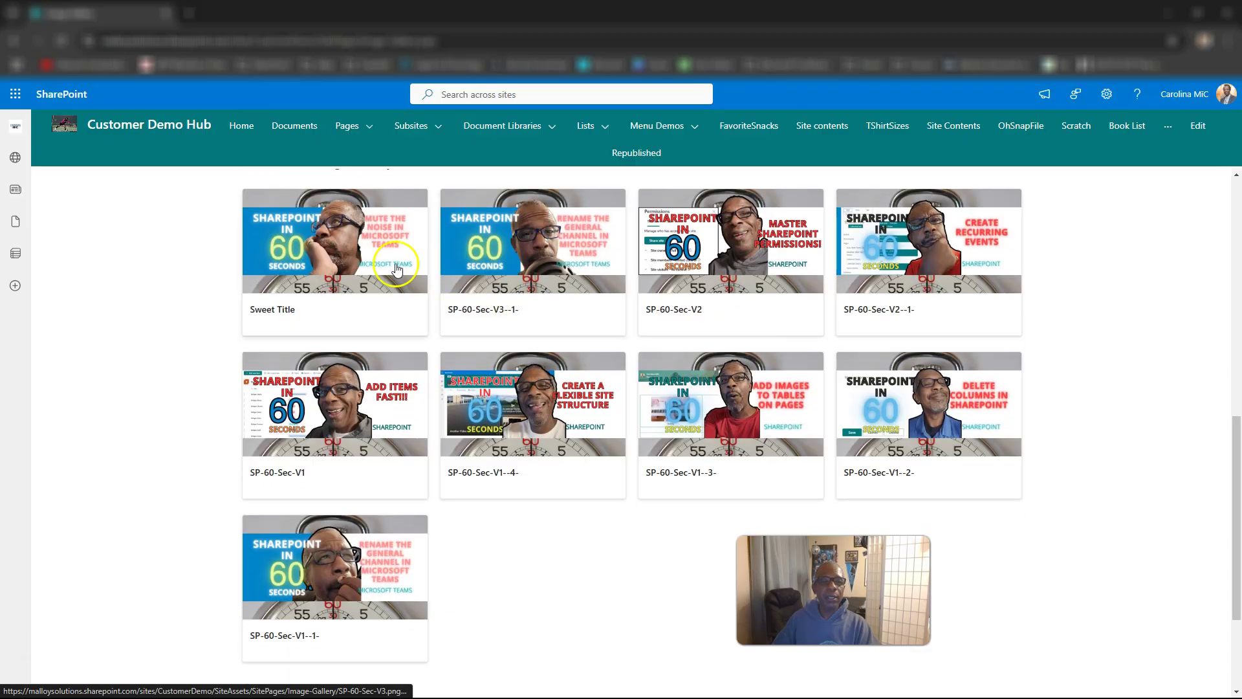
left_click(353, 268)
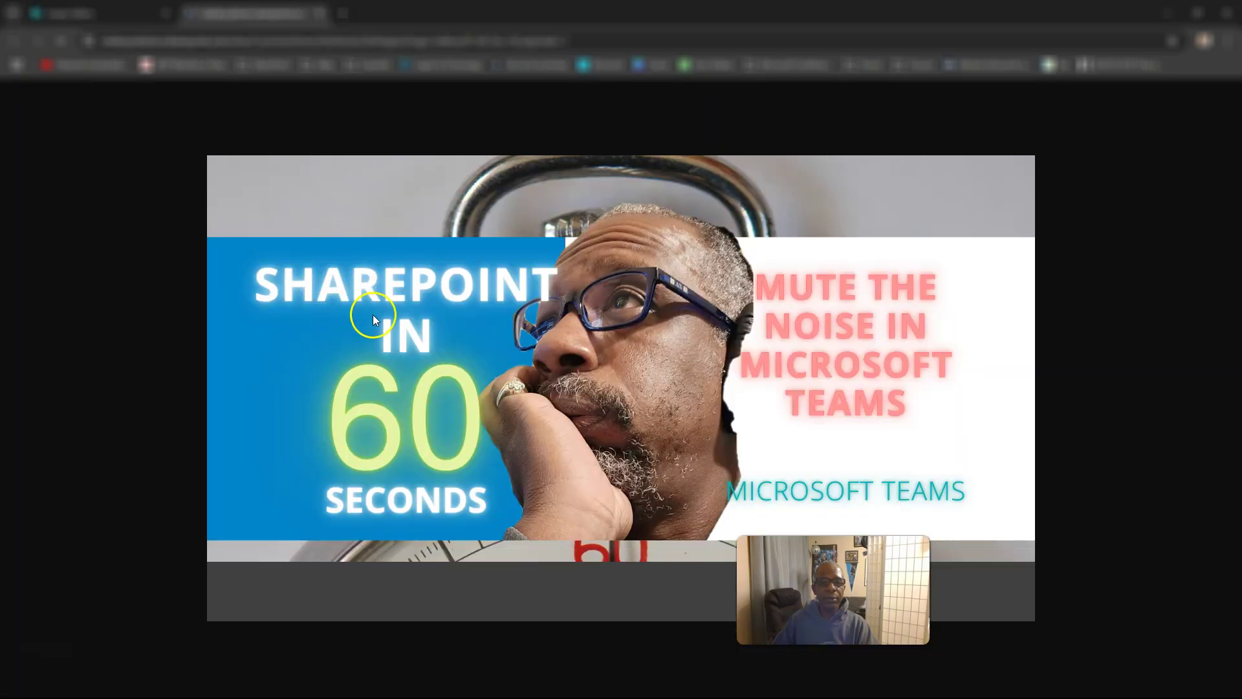
Step: Start saving the opened image, cancel the save, and close the image tab
right_click(373, 317)
left_click(418, 354)
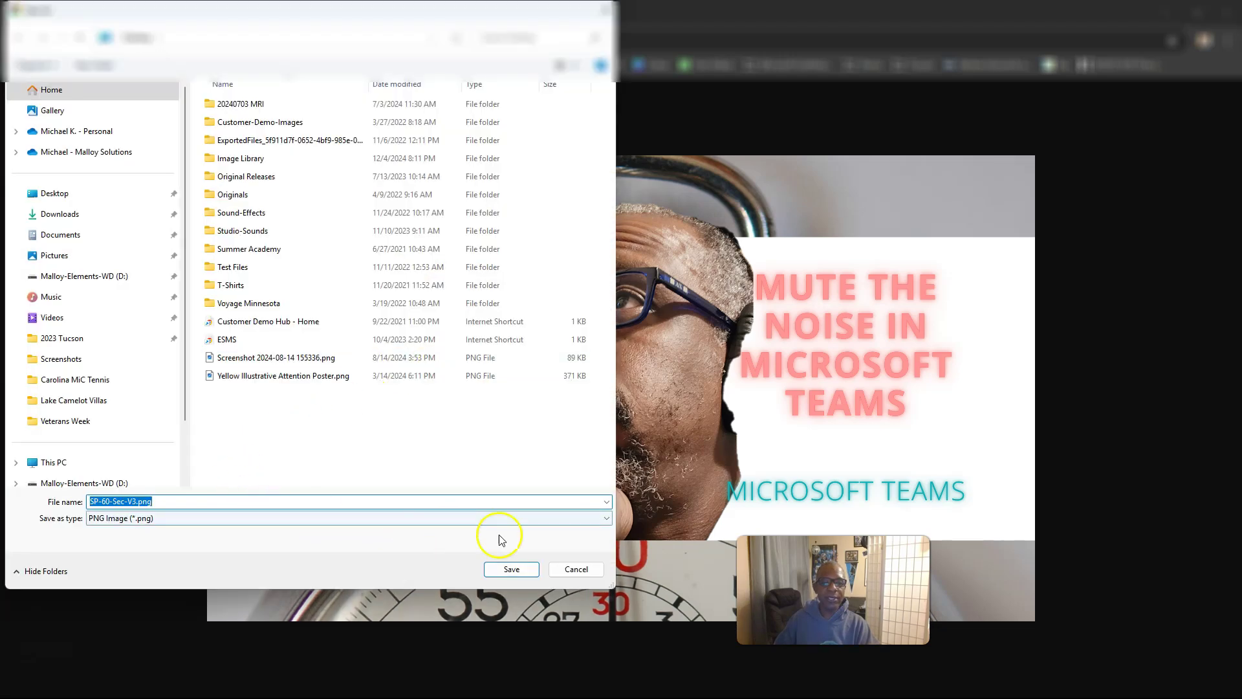
left_click(577, 569)
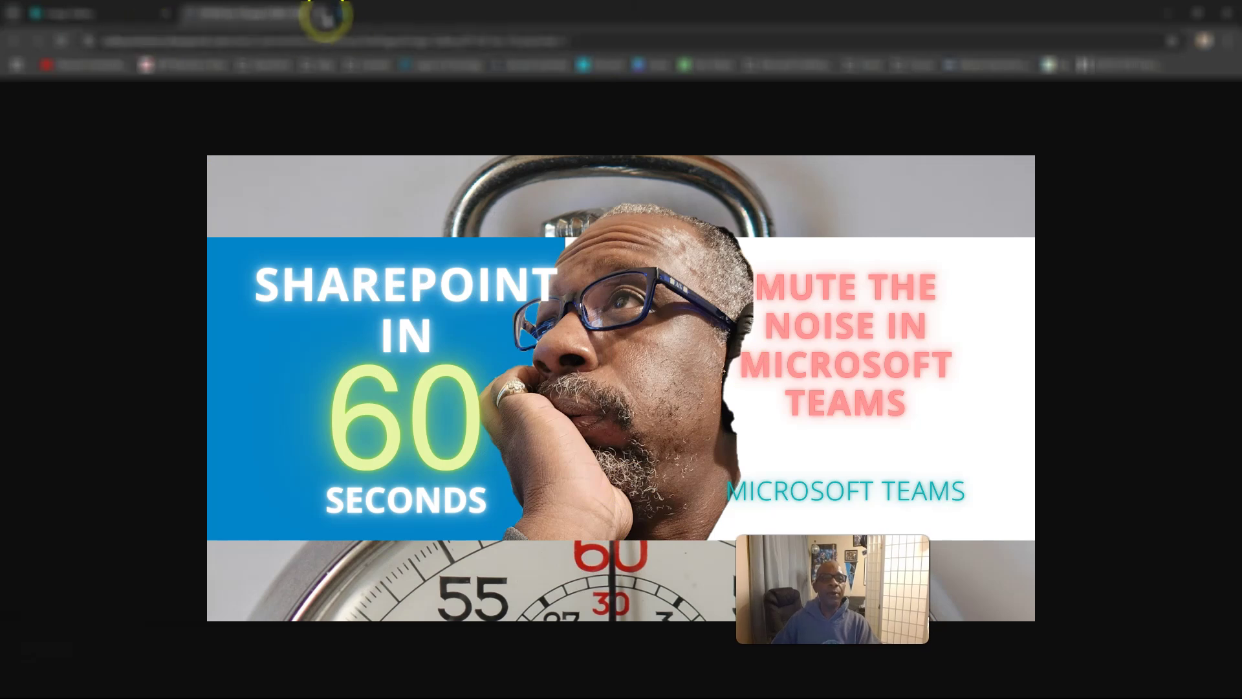
left_click(322, 14)
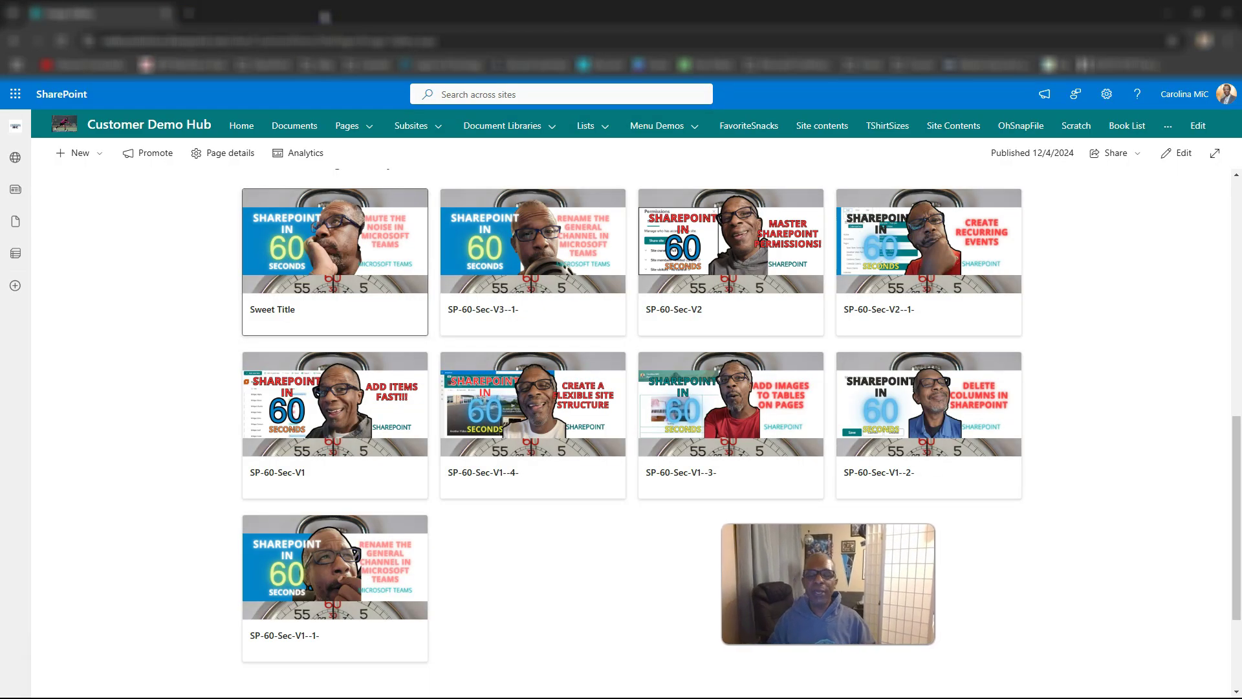